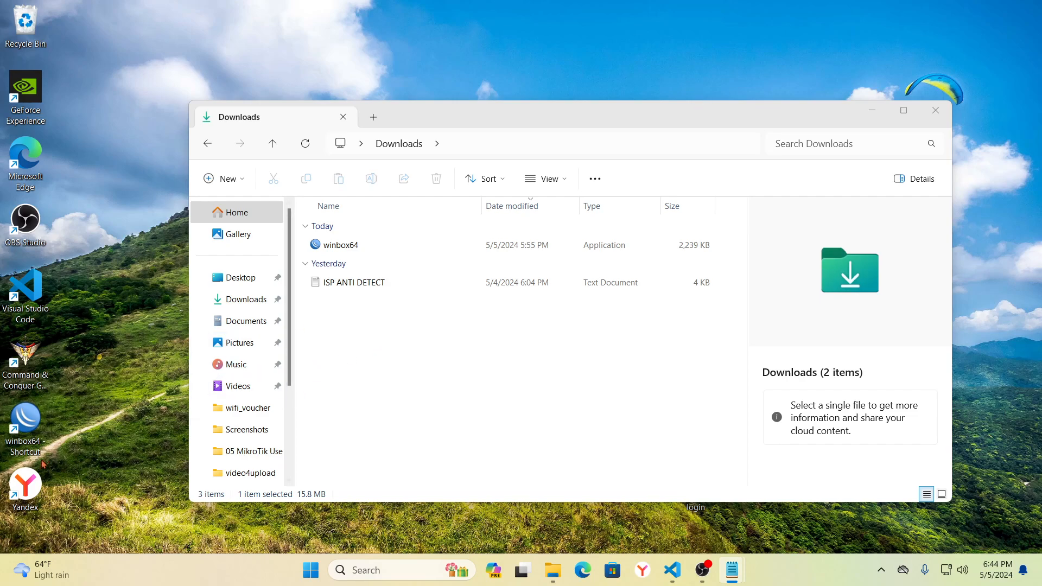
- Launch WinBox from the winbox64 desktop shortcut
left_click(34, 419)
double_click(34, 419)
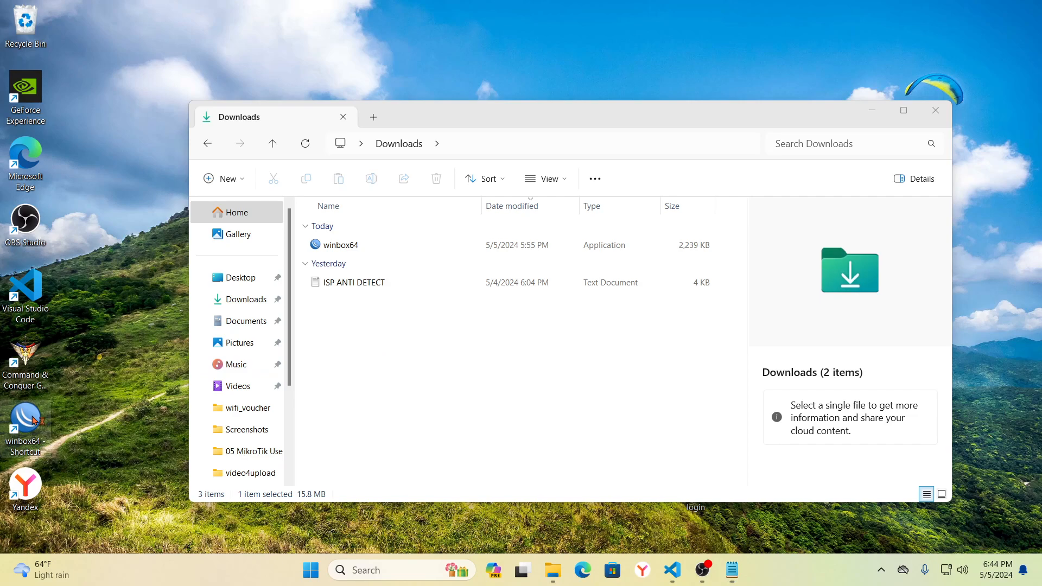
- Connect to the MikroTik router and view its RouterOS 6.49.15 package list
left_click(61, 184)
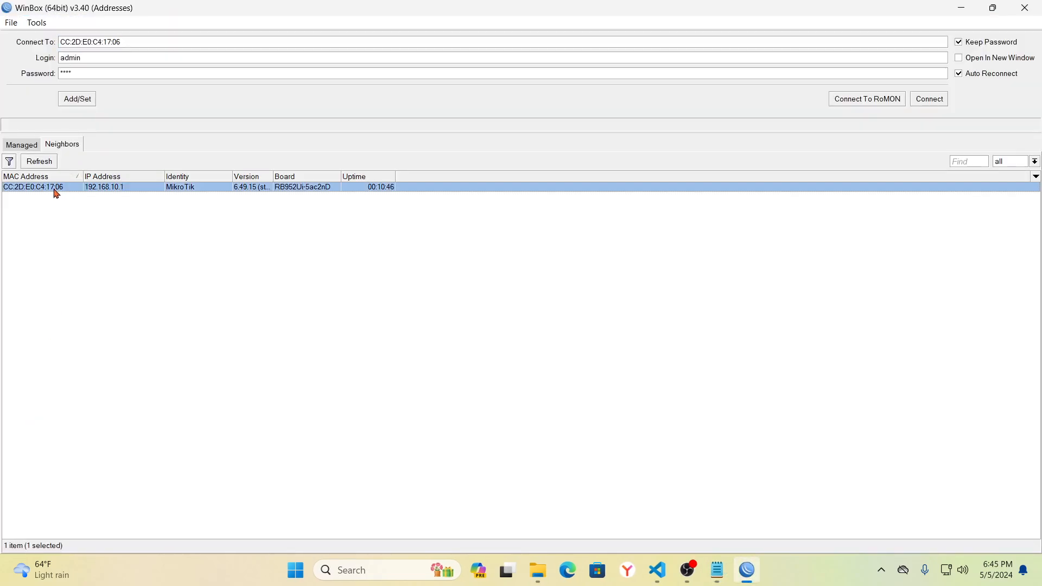
left_click(105, 188)
left_click(74, 190)
left_click(932, 103)
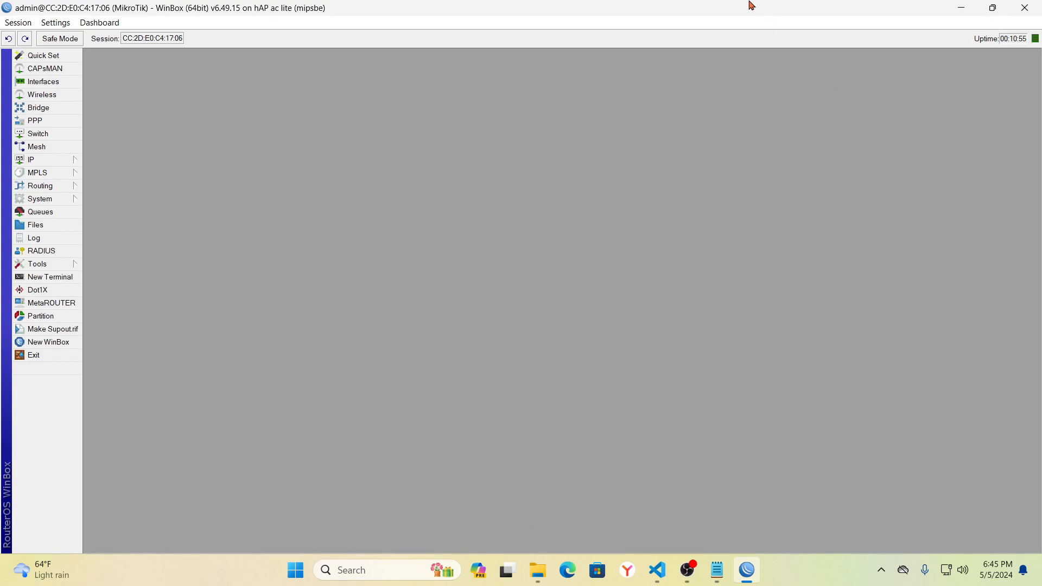
left_click(40, 199)
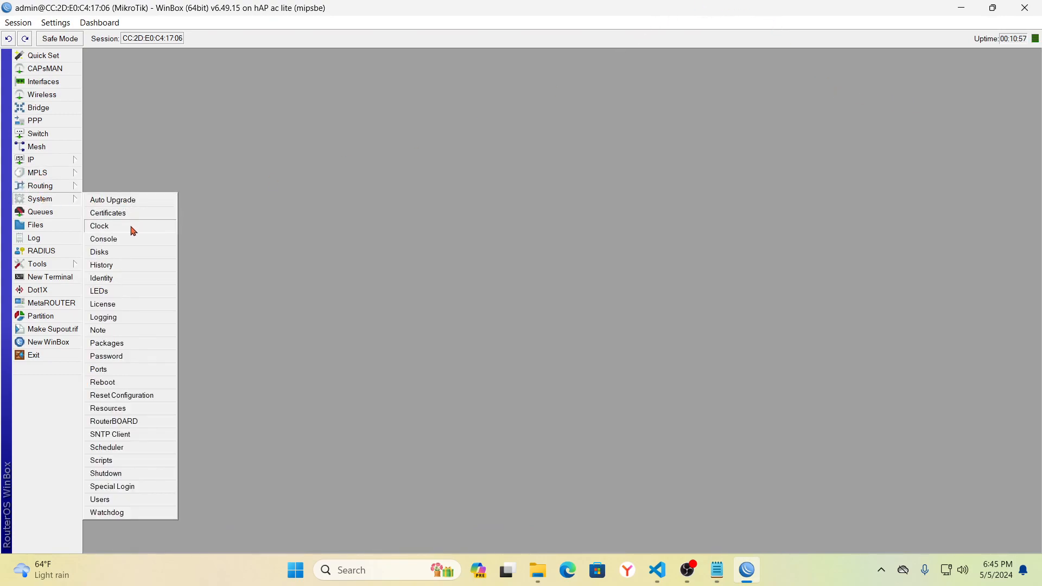
left_click(116, 343)
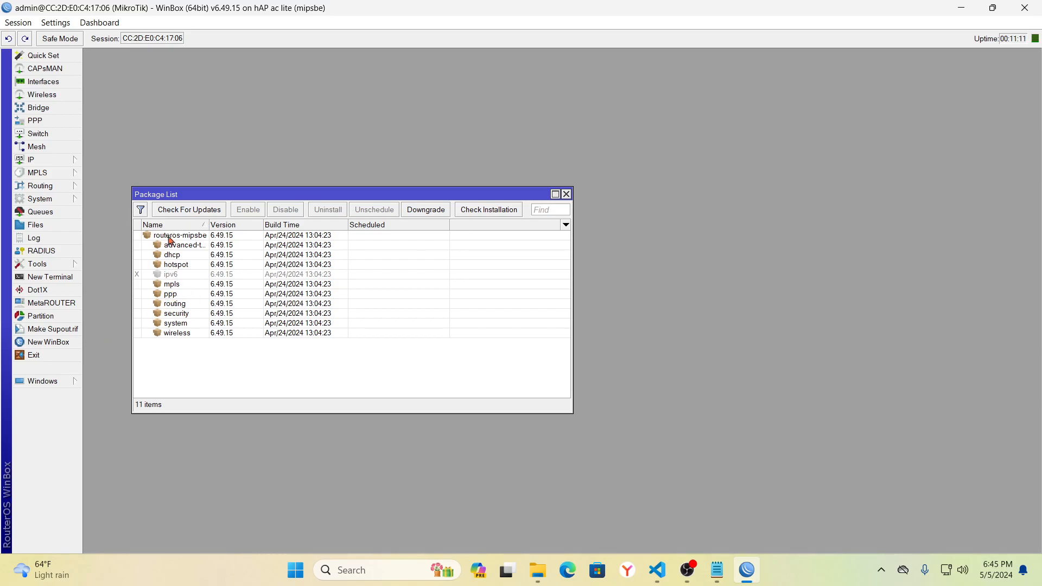
- Confirm 6.49.15 is the latest stable release, then close the update check and Package List
left_click(191, 211)
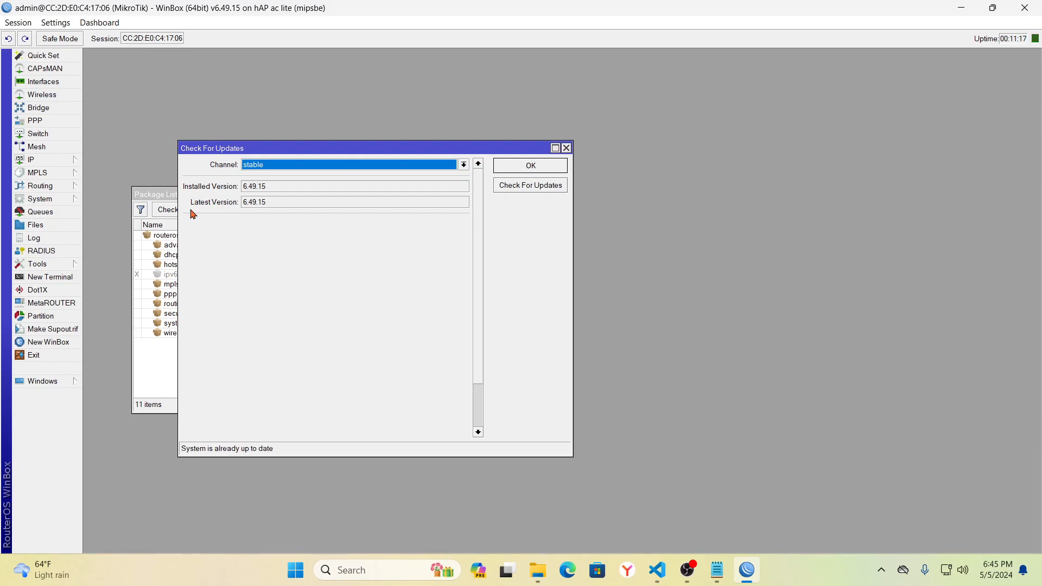
left_click(273, 204)
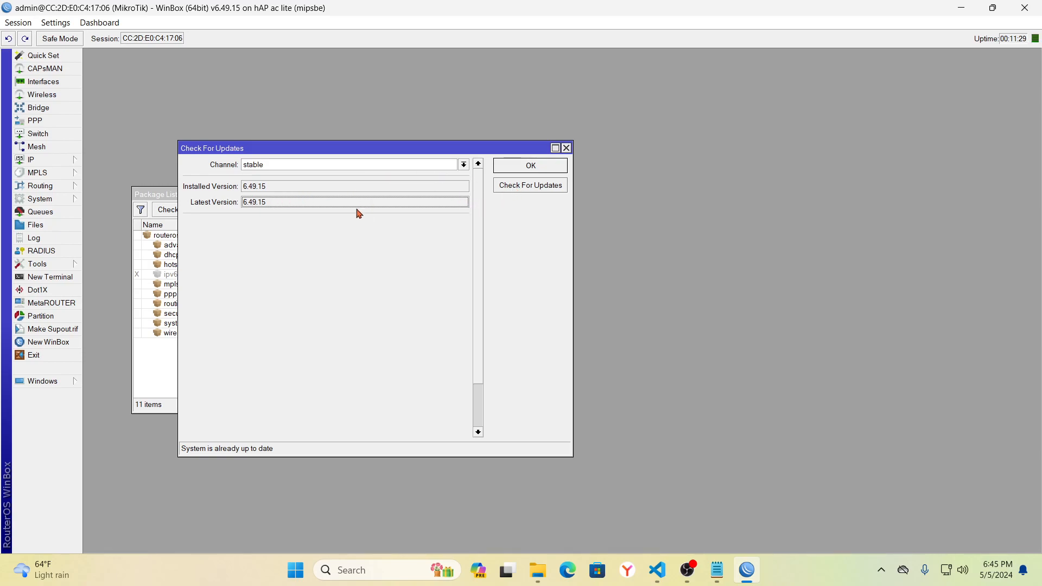
left_click(464, 165)
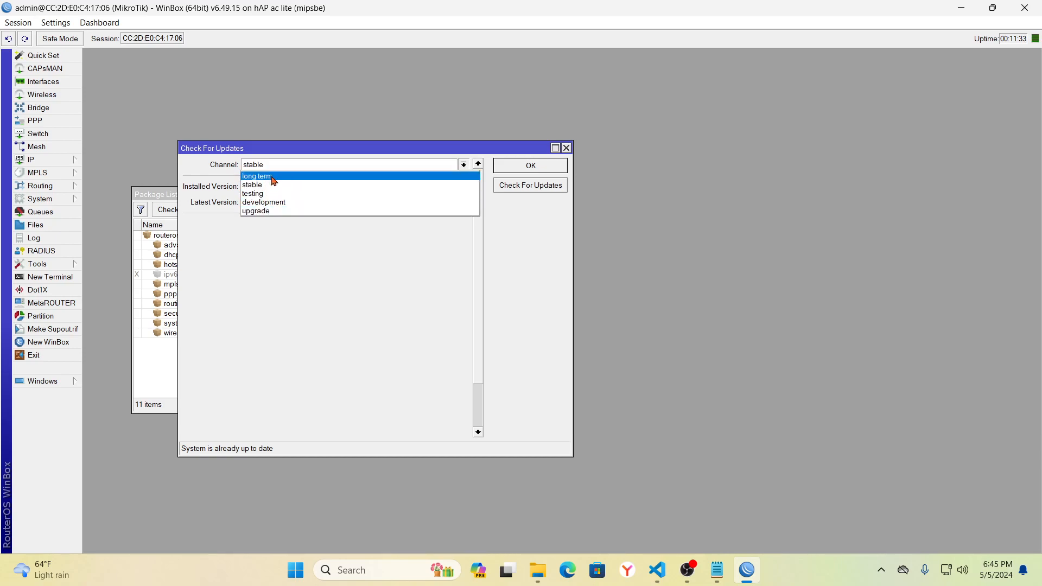
left_click(283, 166)
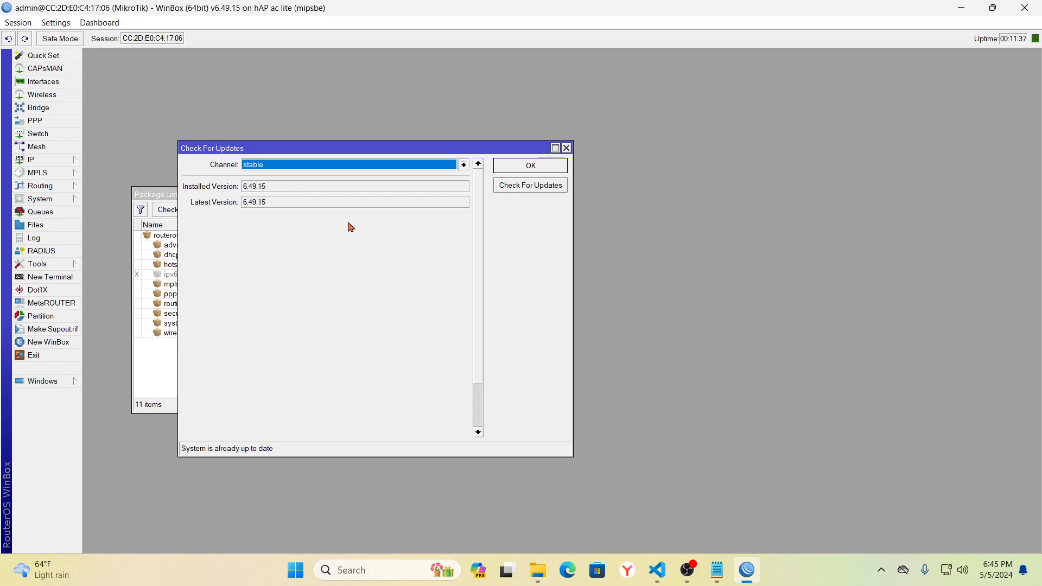
left_click(566, 148)
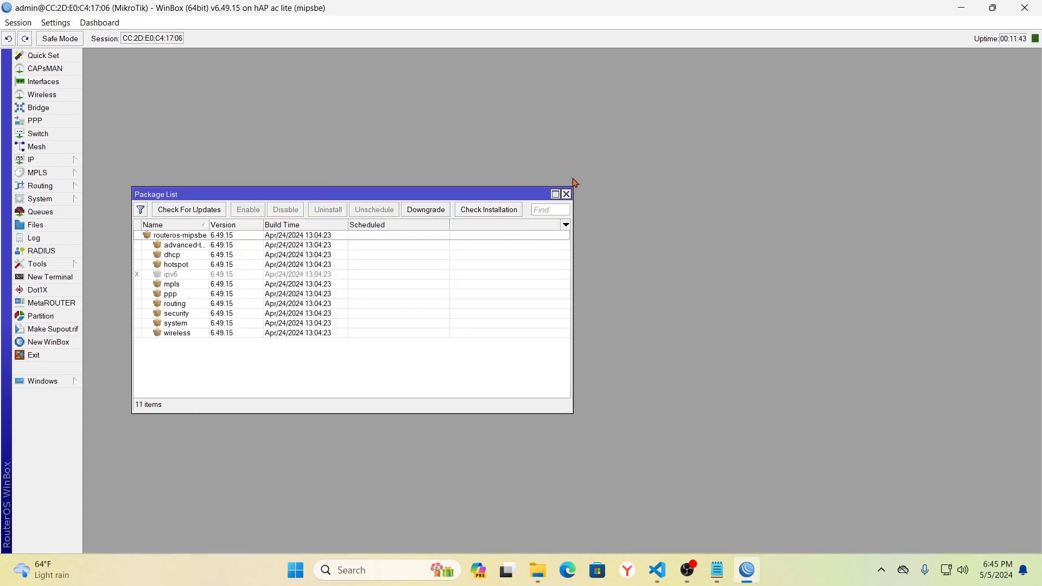
left_click(565, 194)
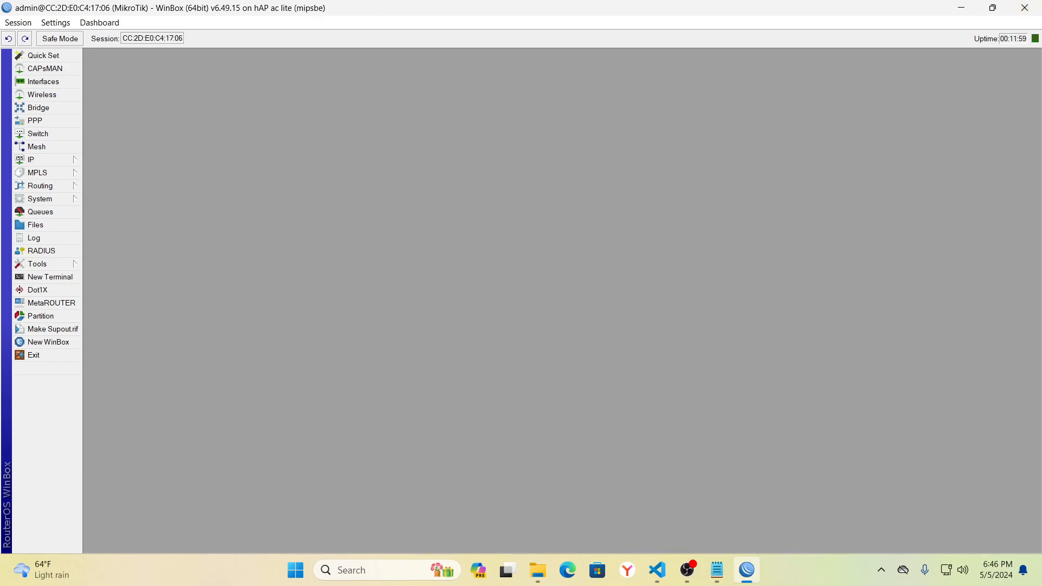
key("alt+Tab")
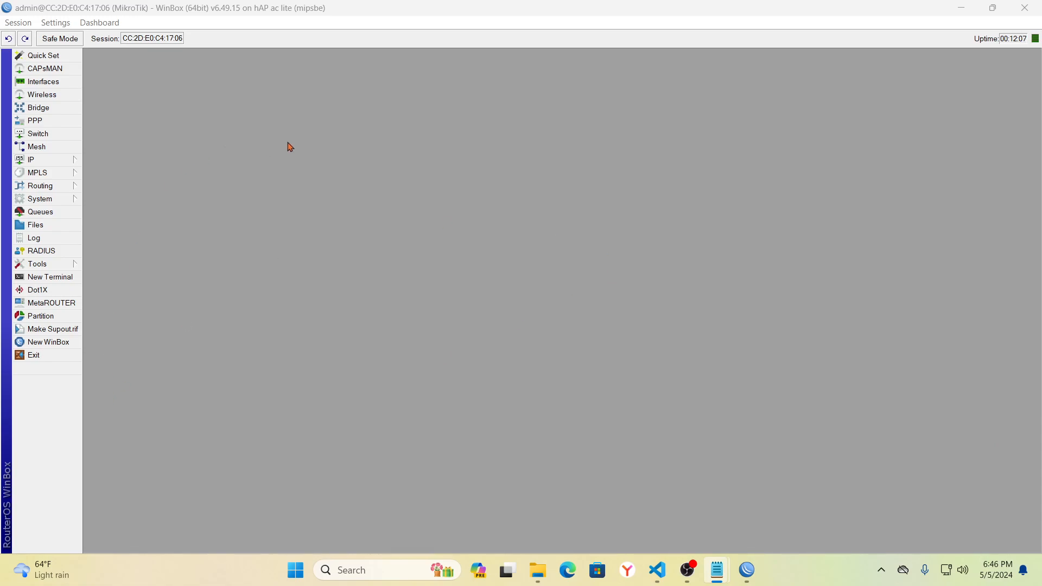
- Download the RouterOS v6 6.49.15 Stable MIPSBE extra packages zip from the MikroTik site in Edge
left_click(569, 572)
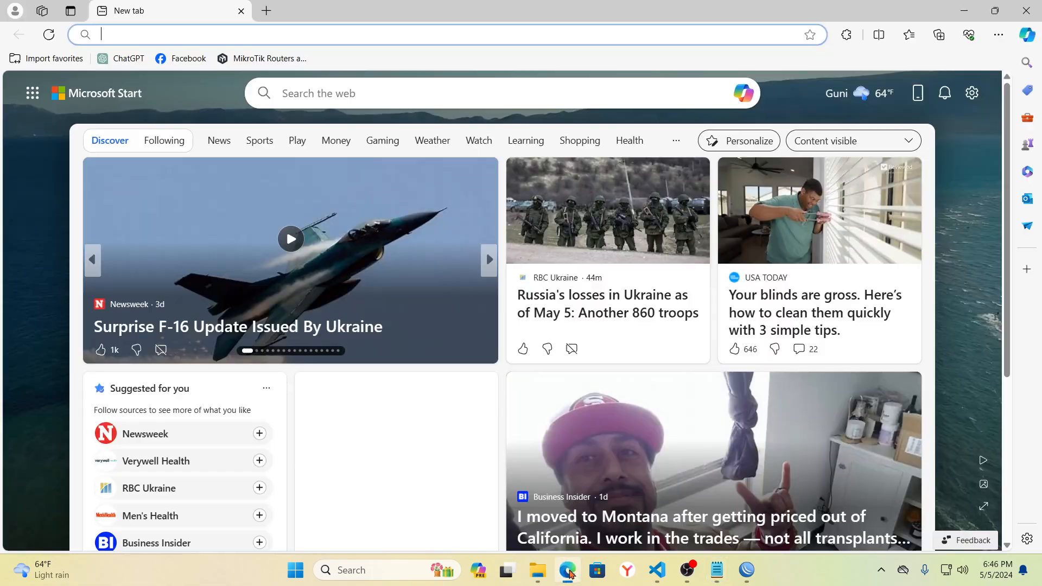
left_click(263, 59)
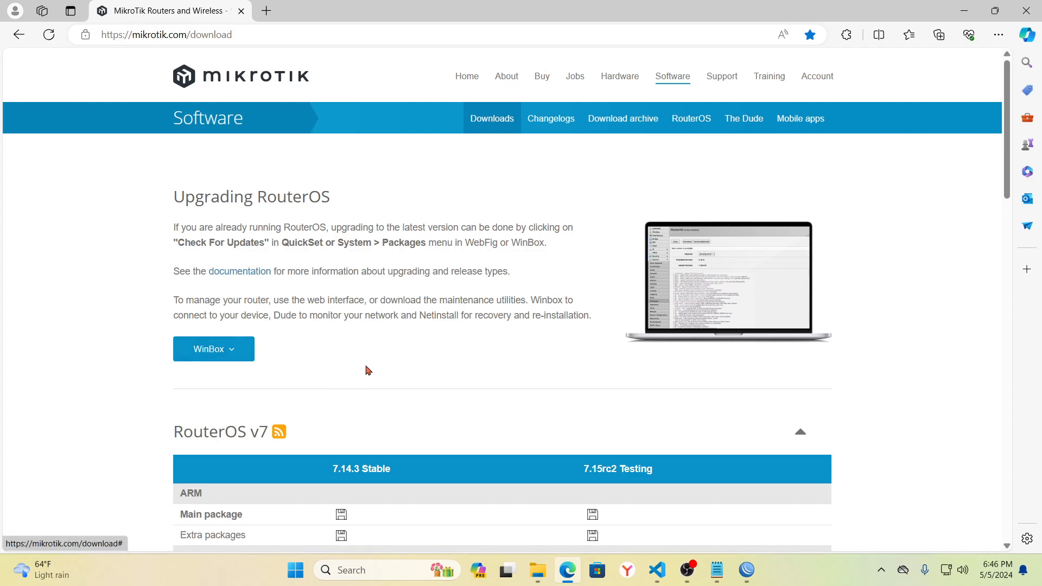
scroll(360, 373, "down", 10)
scroll(374, 366, "down", 5)
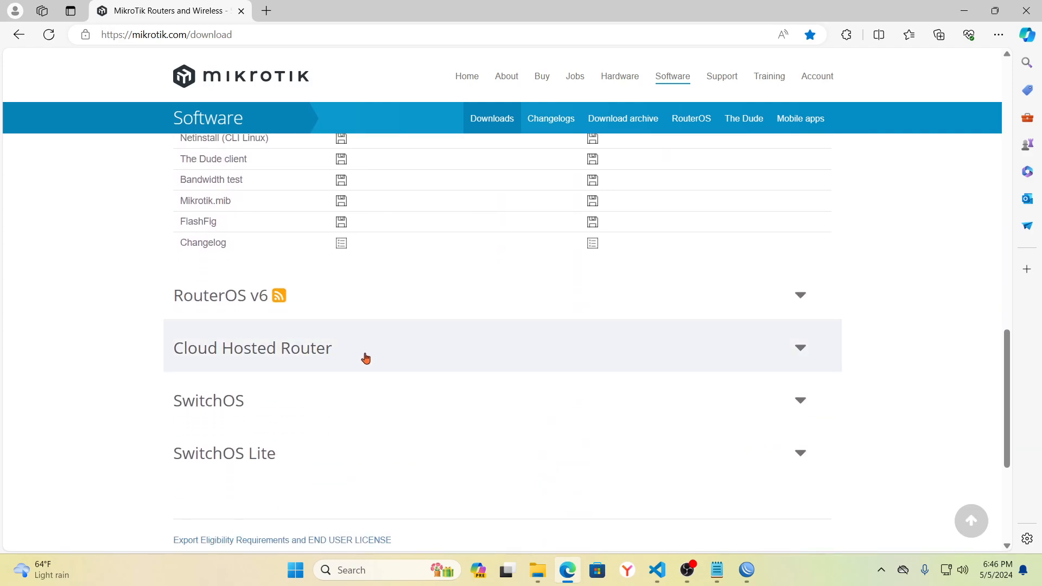
left_click(270, 297)
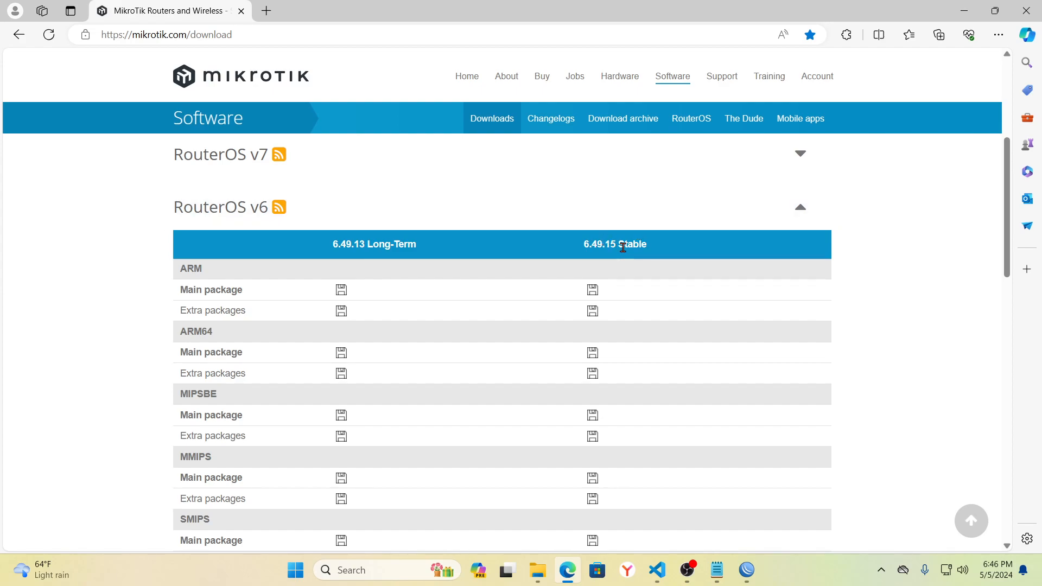
scroll(623, 247, "down", 1)
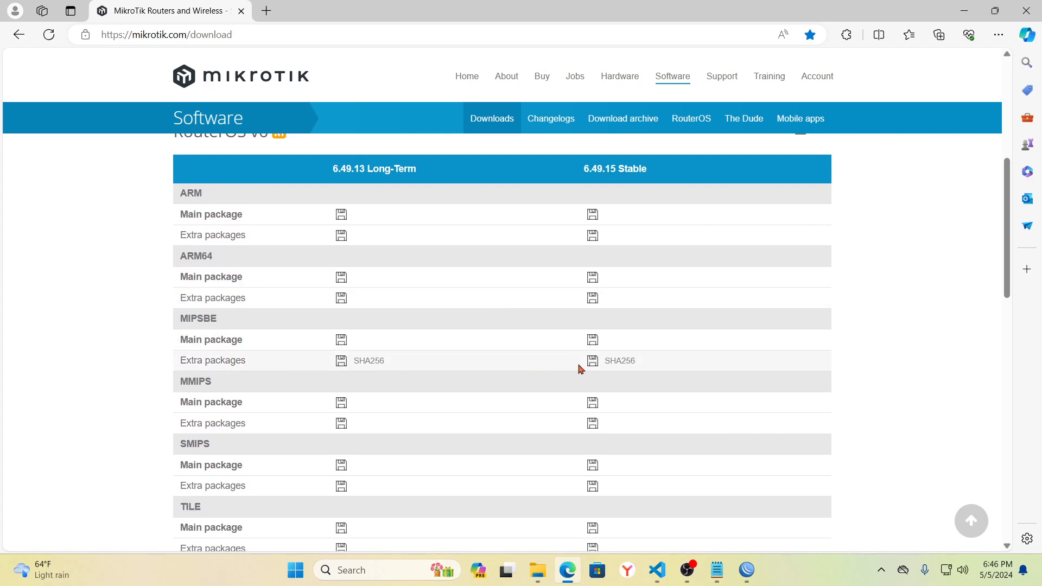
mouse_move(612, 368)
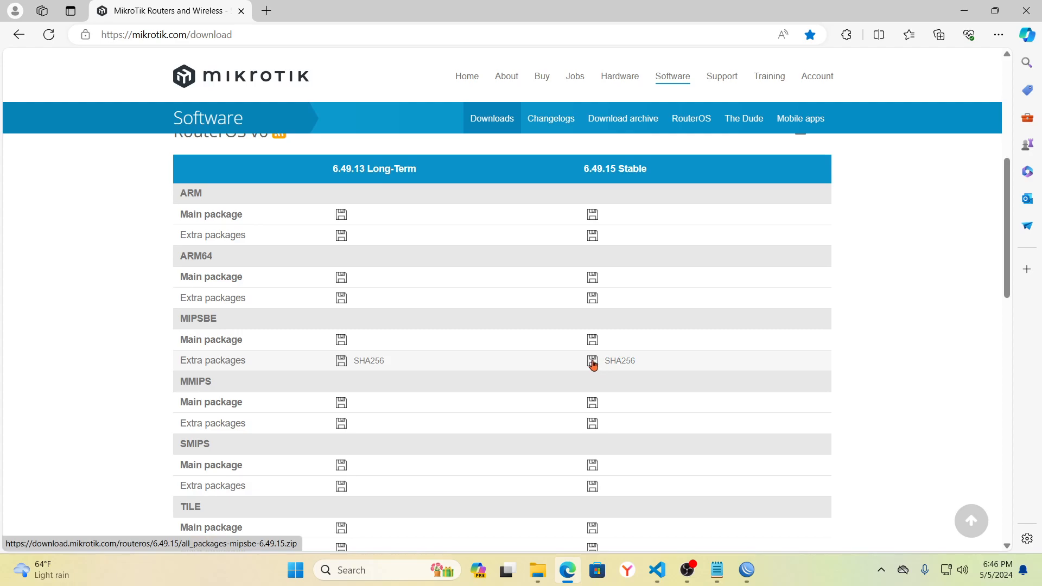
left_click(593, 362)
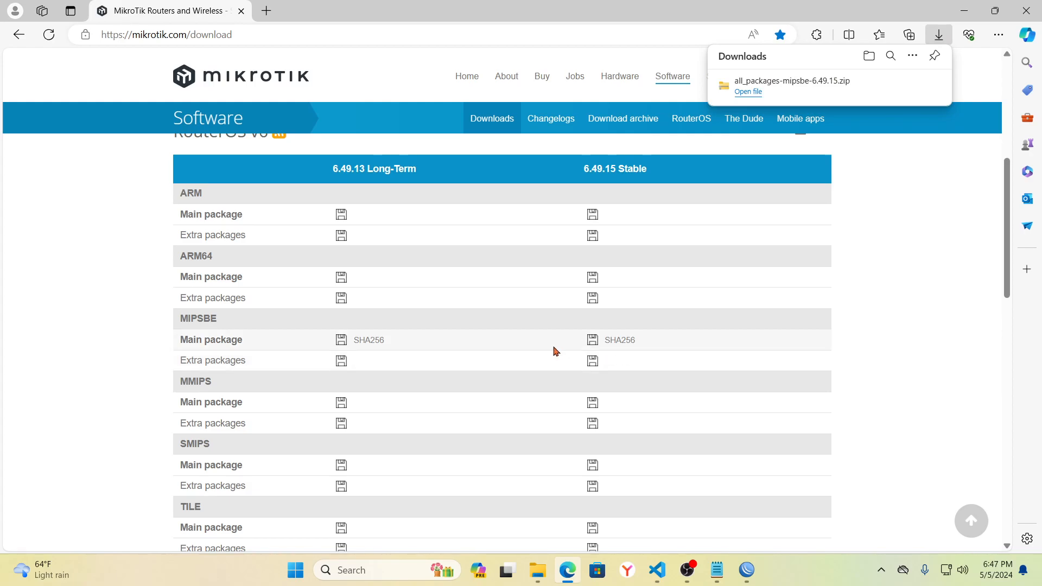
- Extract all_packages-mipsbe-6.49.15.zip from Downloads into its own folder
left_click(539, 572)
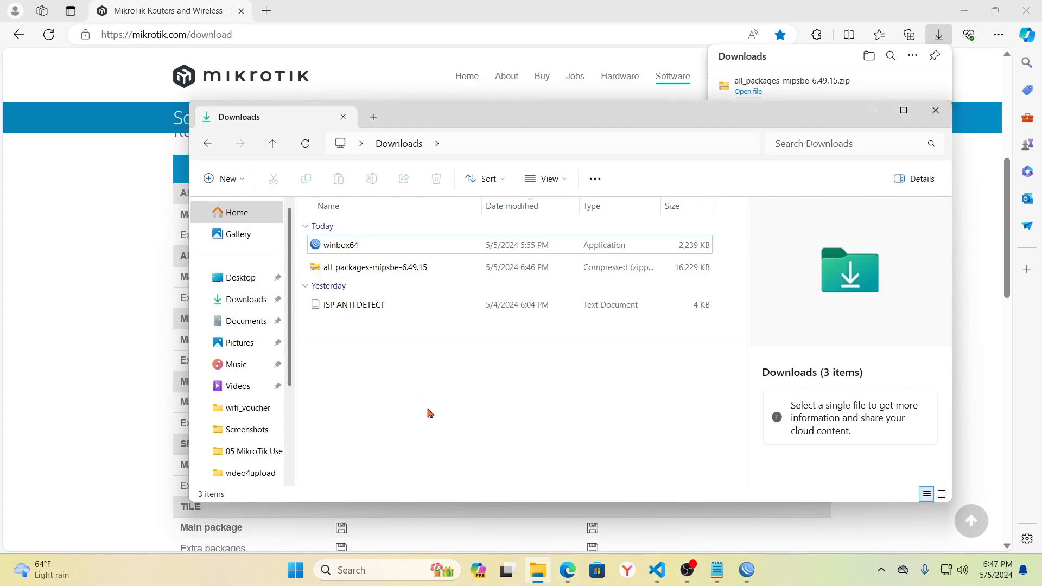
left_click(374, 268)
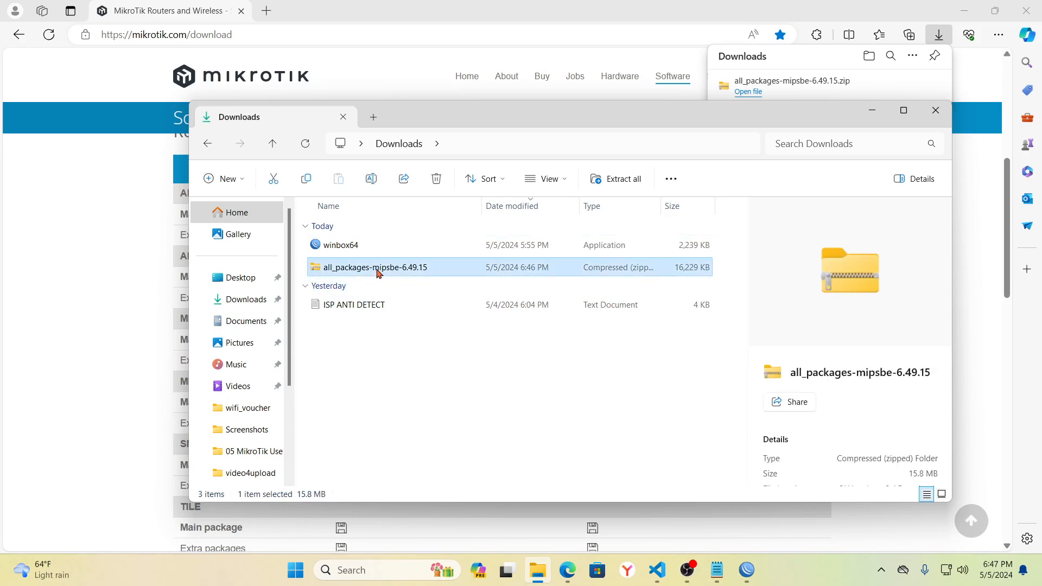
right_click(376, 271)
left_click(428, 259)
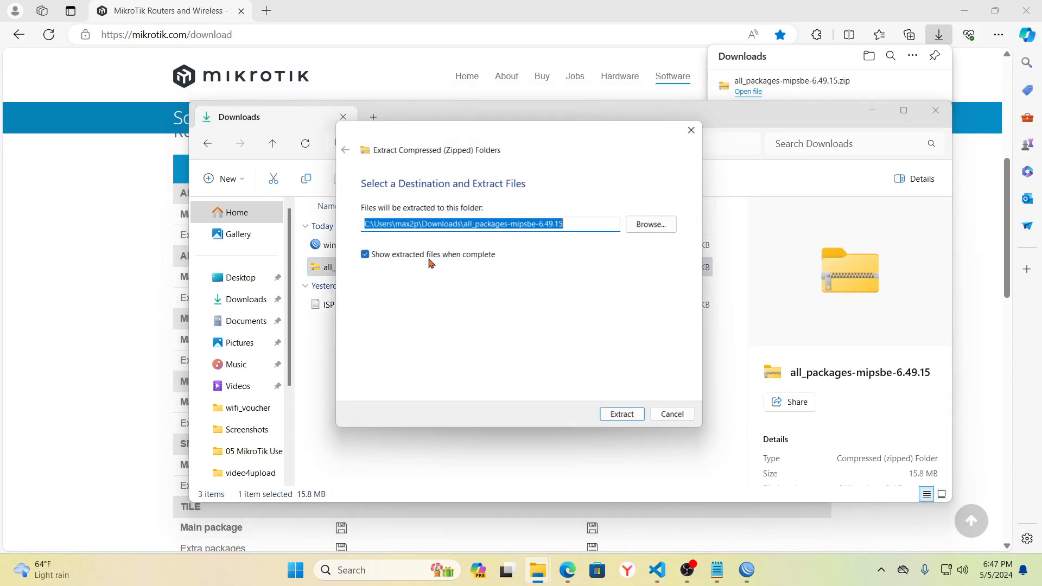
left_click(611, 422)
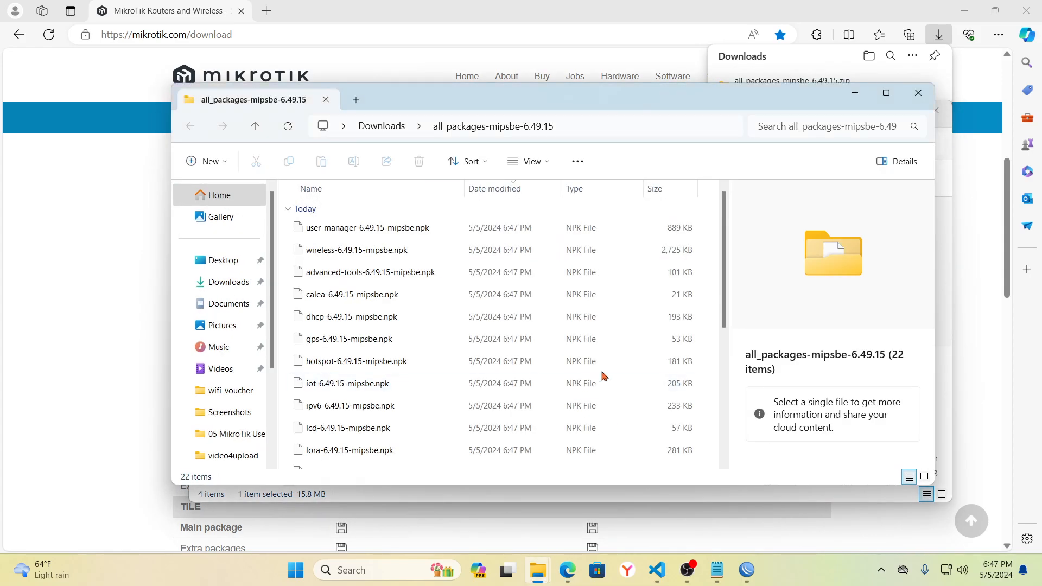
- Locate user-manager-6.49.15-mipsbe.npk among the extracted packages and return to WinBox
left_click_drag(724, 285, 725, 309)
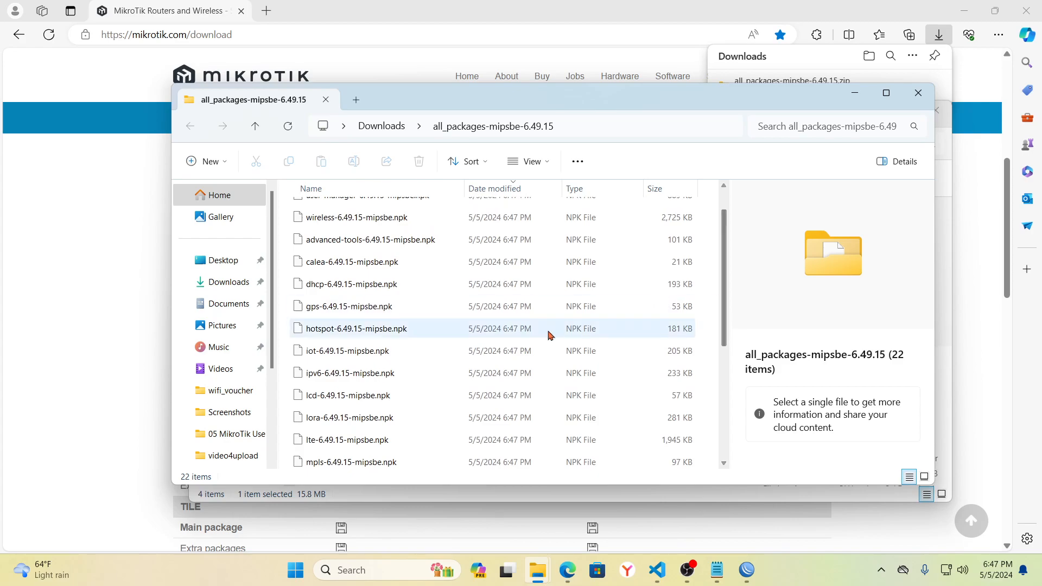
scroll(564, 345, "up", 1)
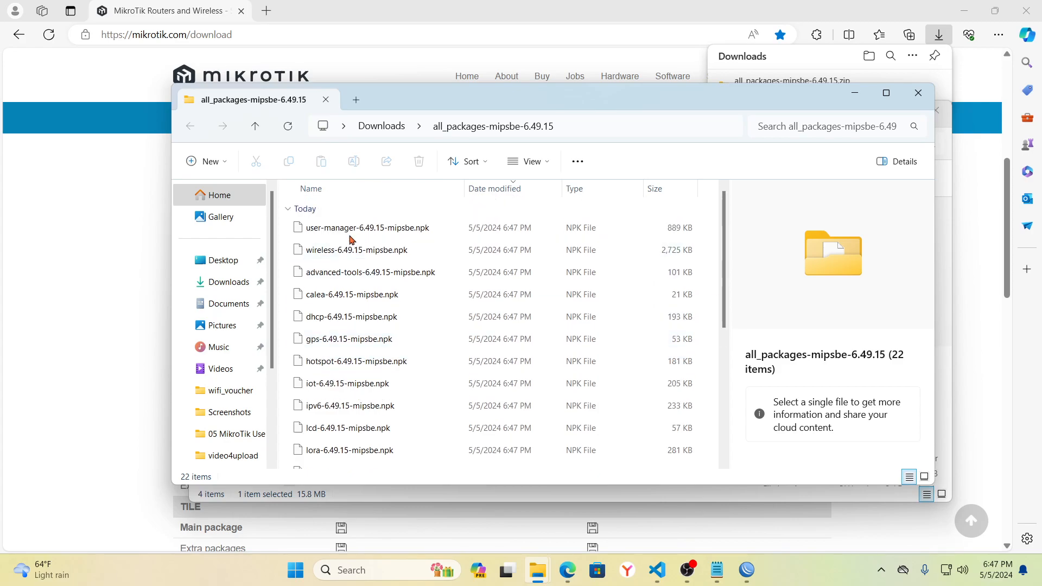
left_click(367, 230)
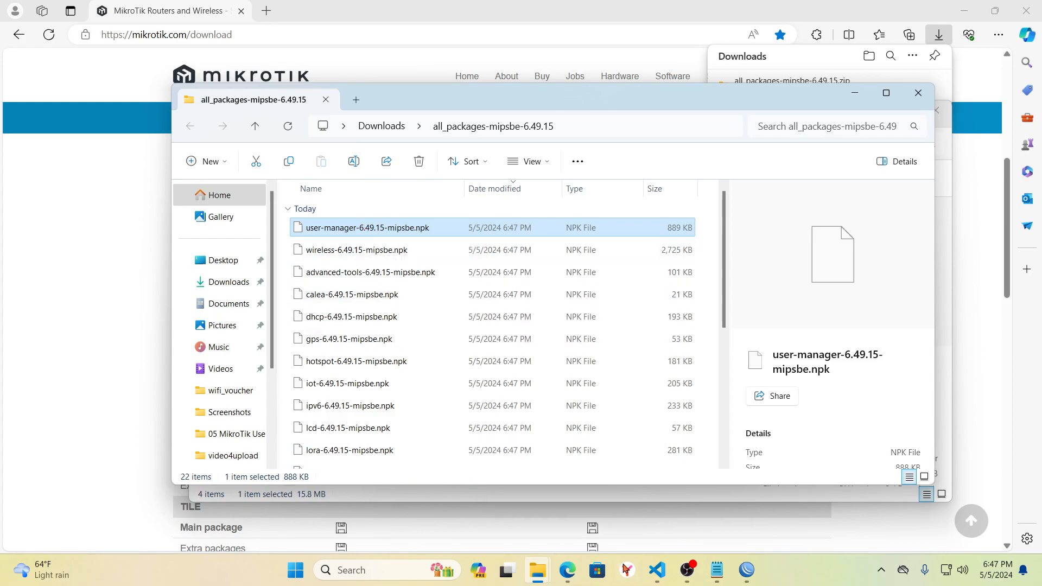
left_click(746, 570)
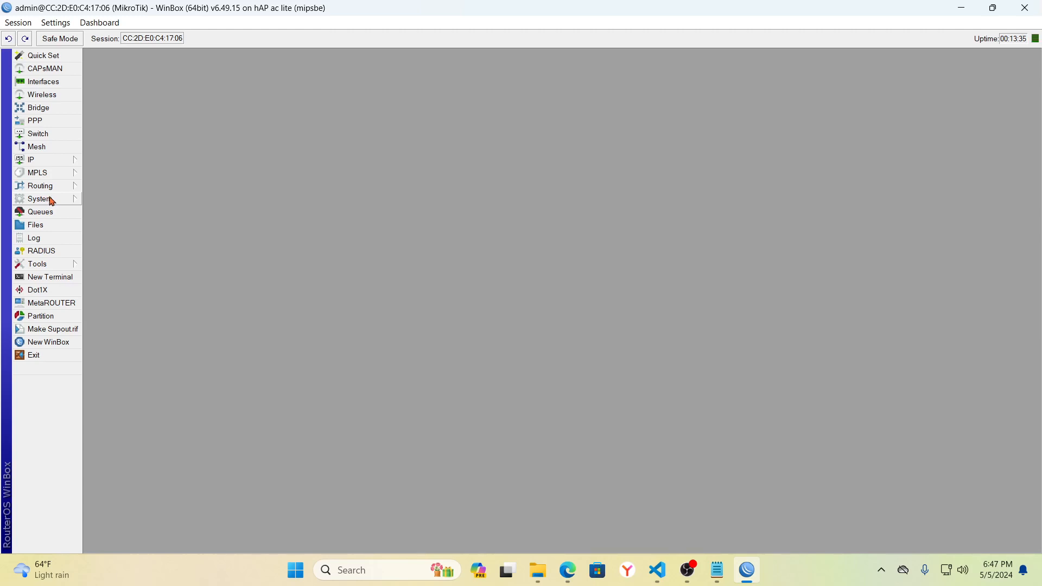
- Upload user-manager-6.49.15-mipsbe.npk from Downloads\all_packages-mipsbe-6.49.15 to the router's Files
left_click(48, 229)
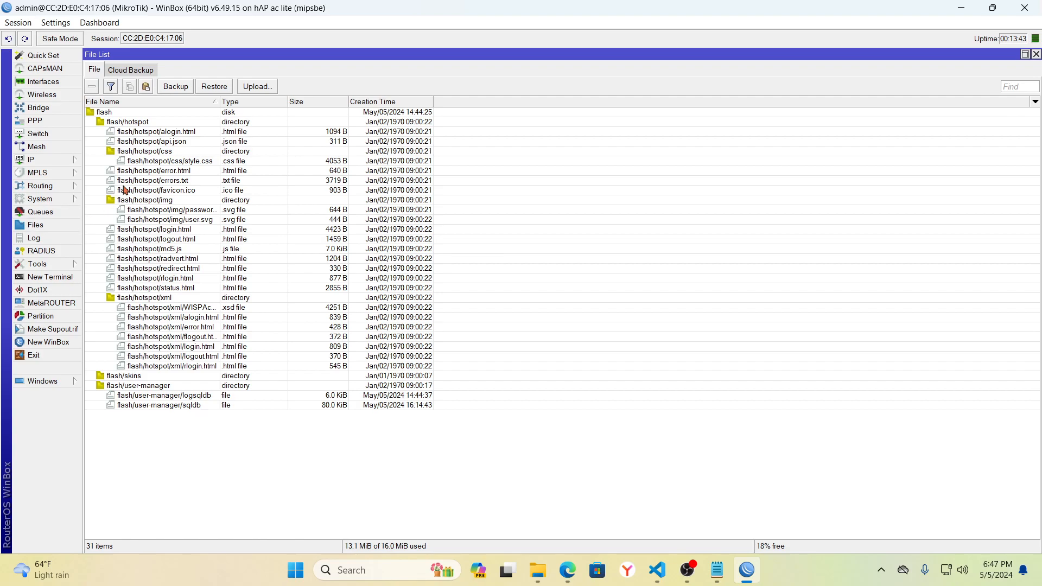
left_click(257, 86)
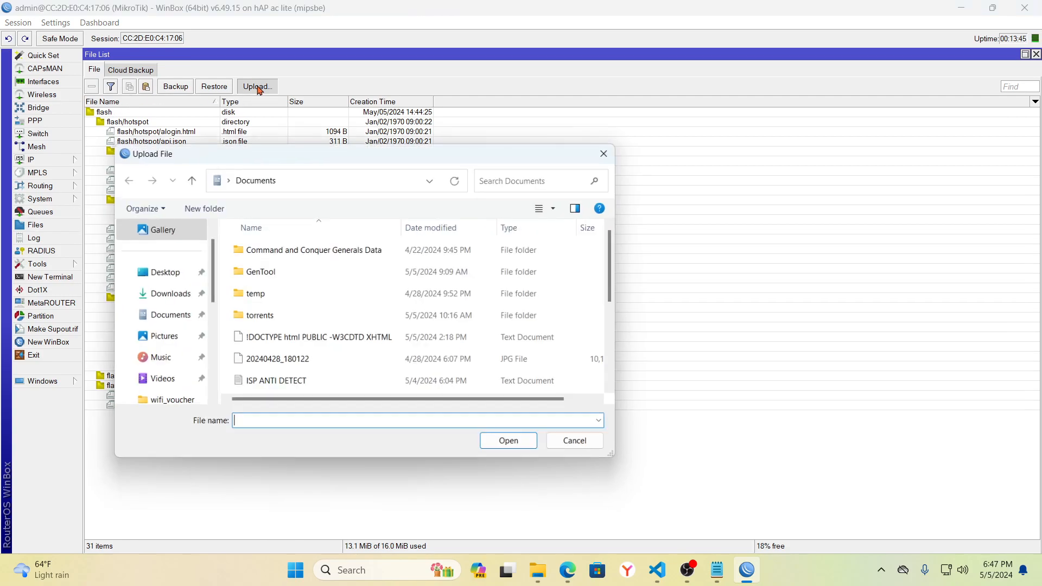
left_click(167, 296)
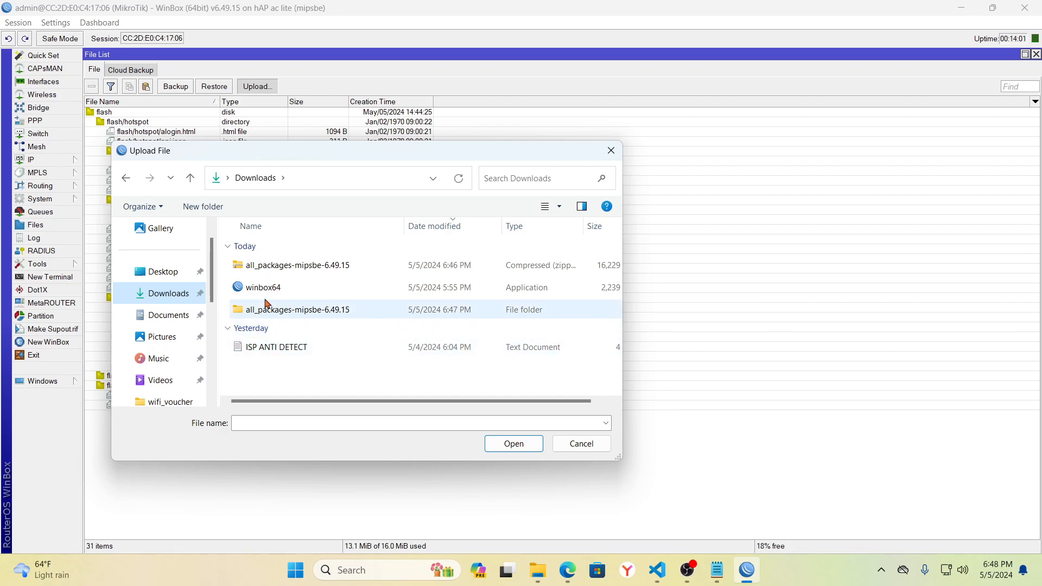
double_click(282, 311)
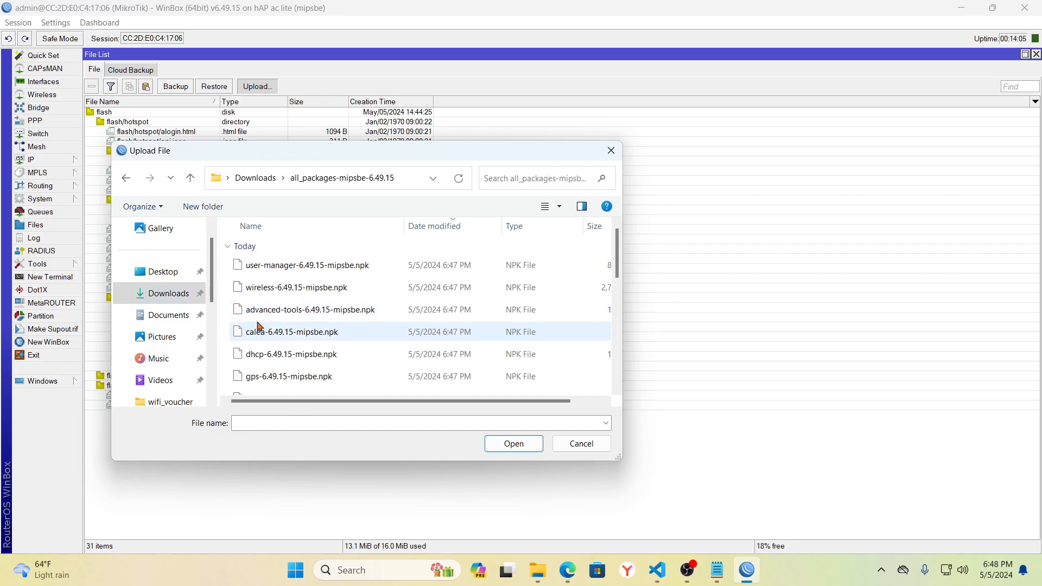
left_click(315, 268)
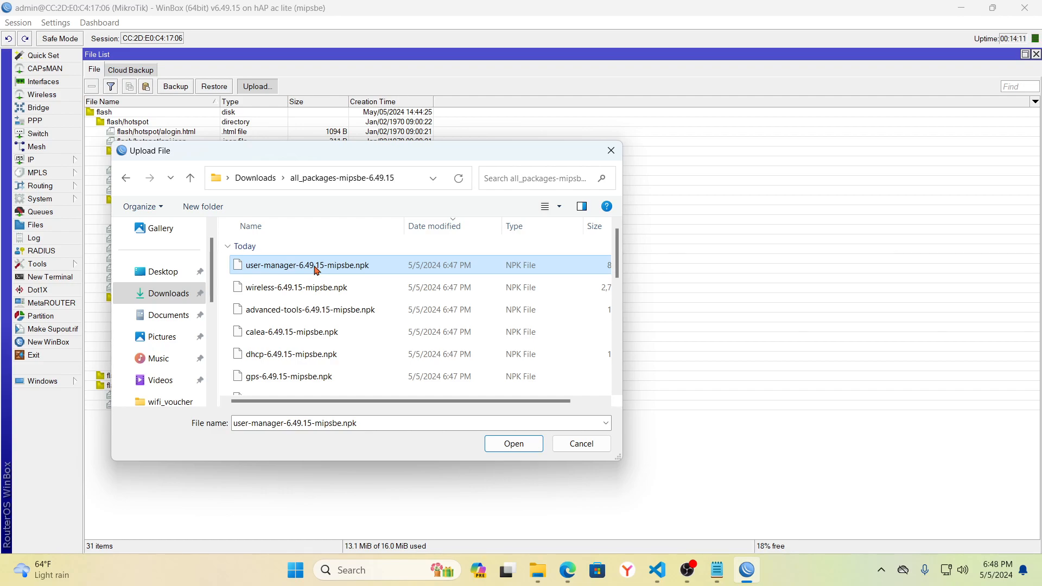
left_click(513, 444)
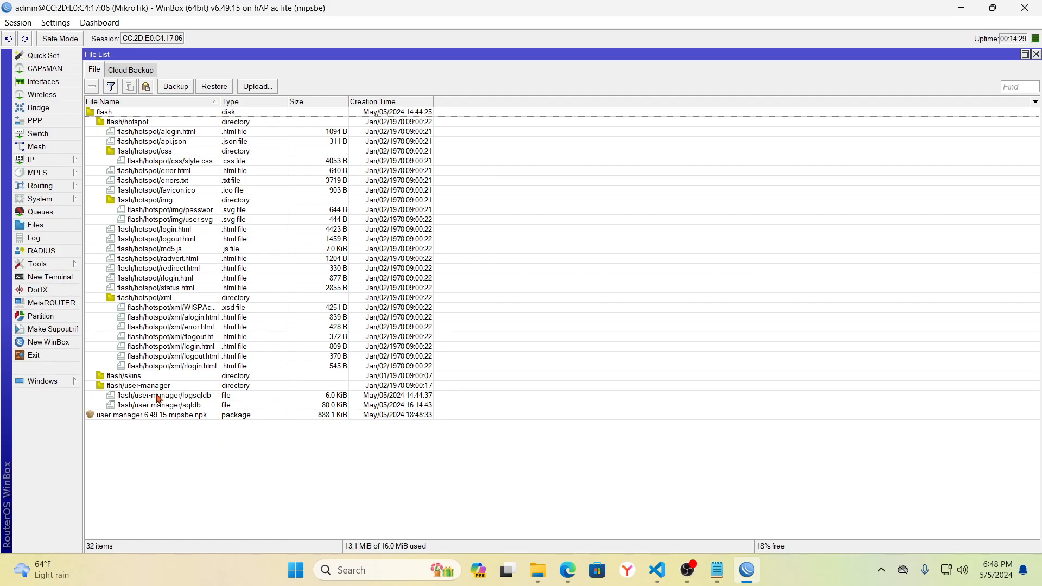
left_click(172, 416)
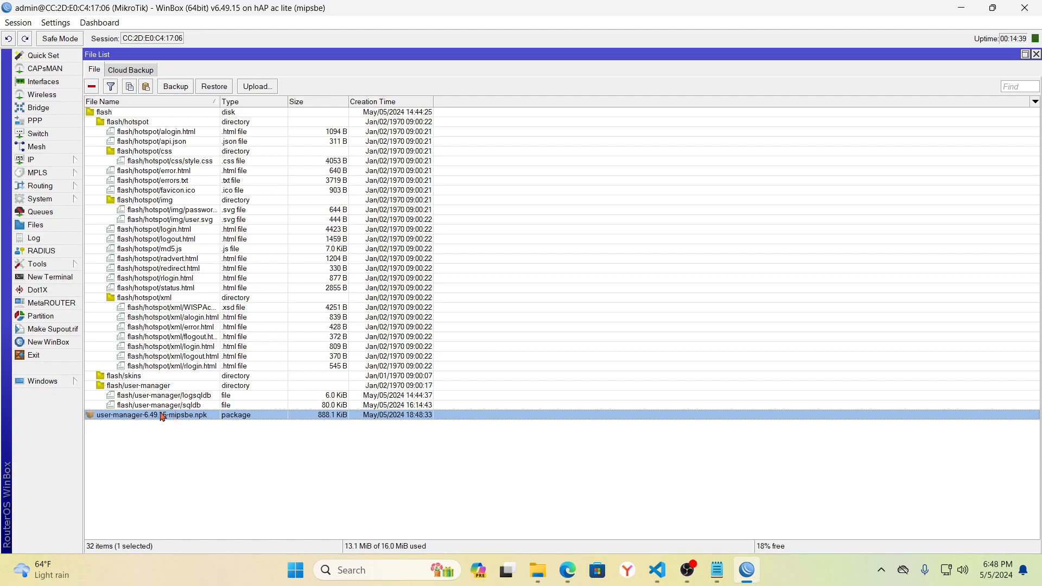
left_click(48, 200)
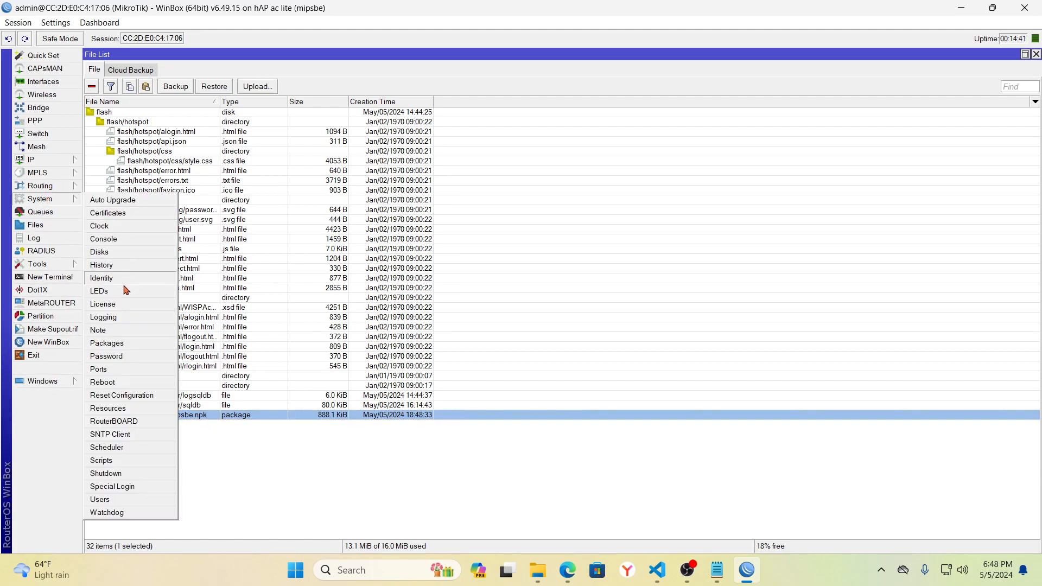
left_click(113, 344)
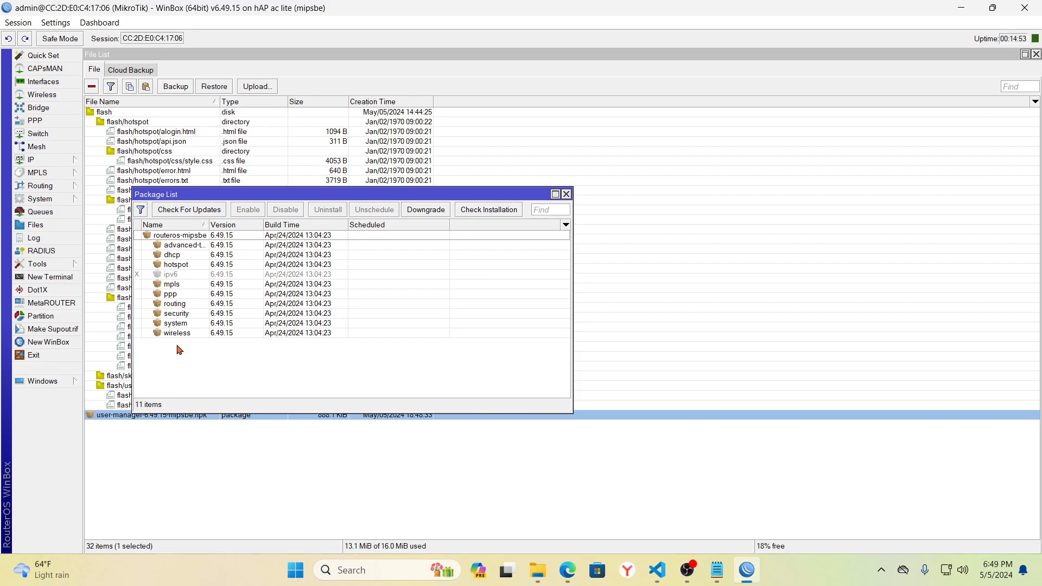
left_click(567, 194)
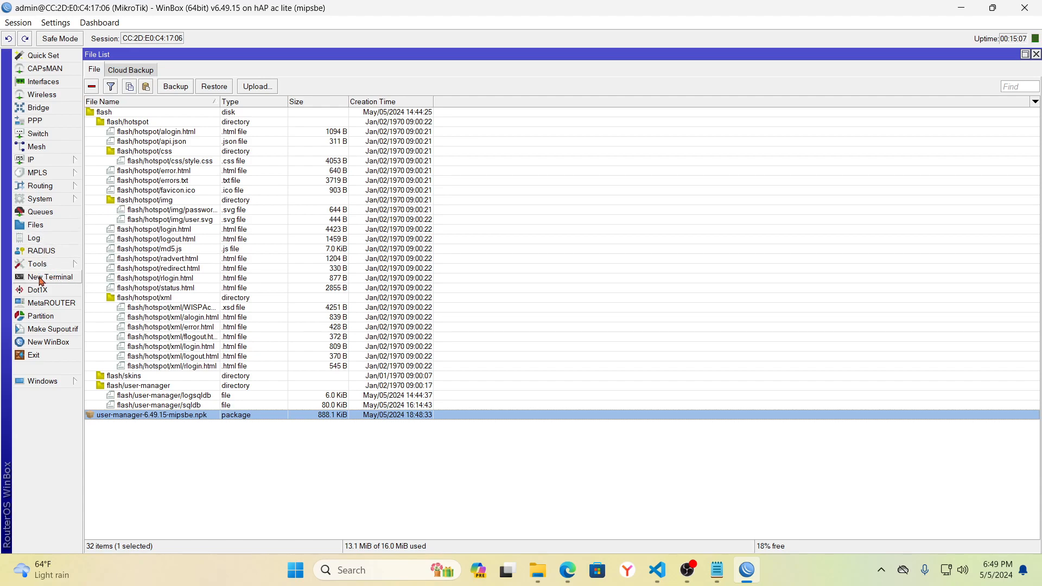
left_click(70, 198)
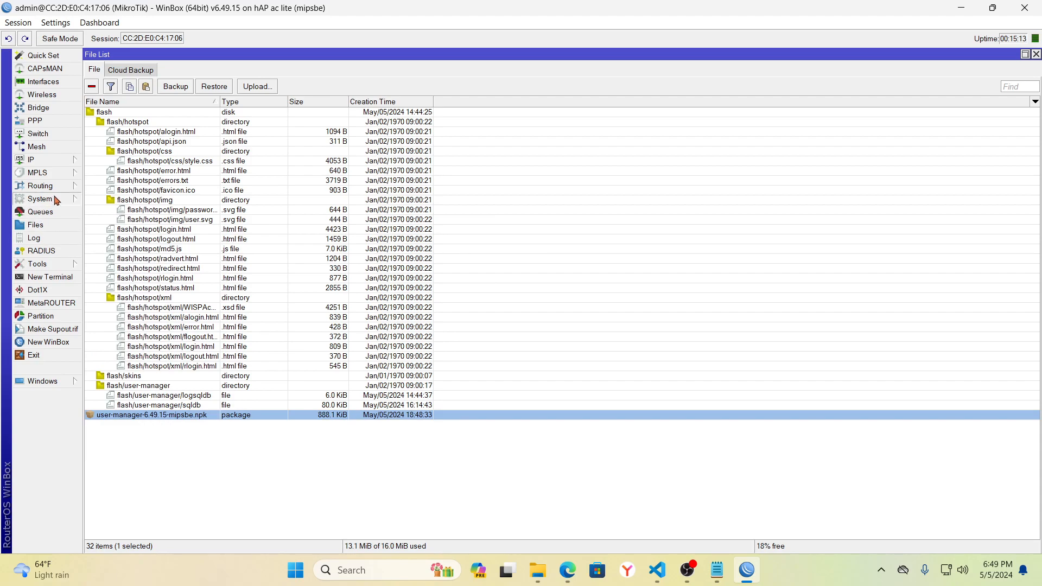
- Check the package list, then reboot the router via System > Reboot, confirming Yes
left_click(54, 200)
left_click(113, 344)
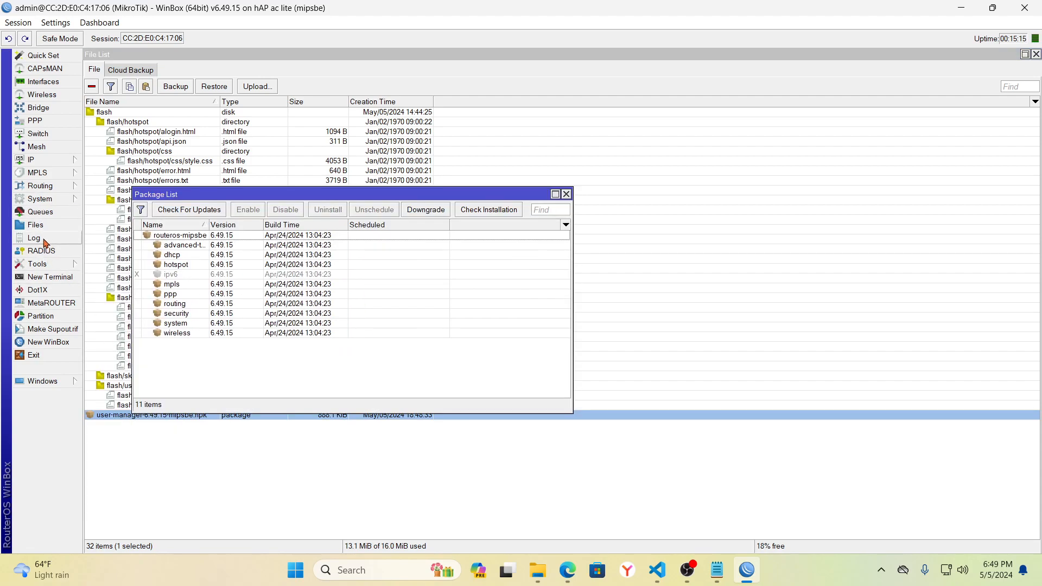
left_click(43, 201)
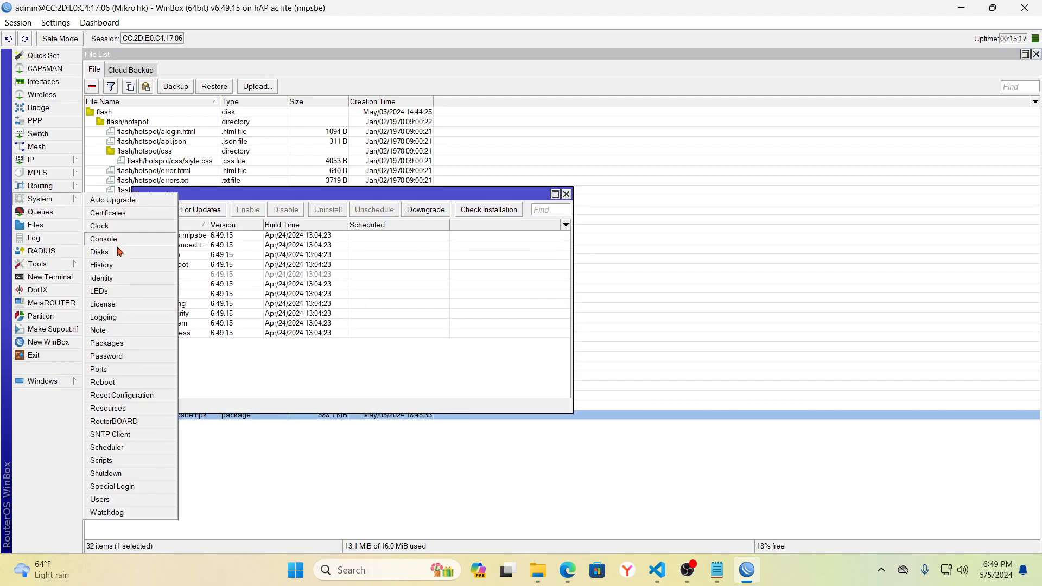
left_click(112, 383)
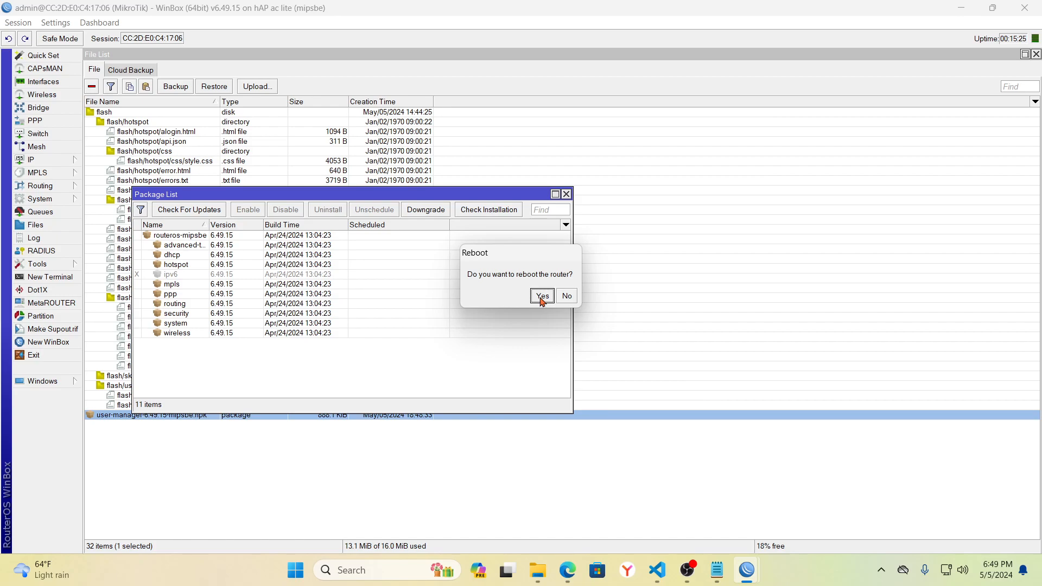
left_click(542, 298)
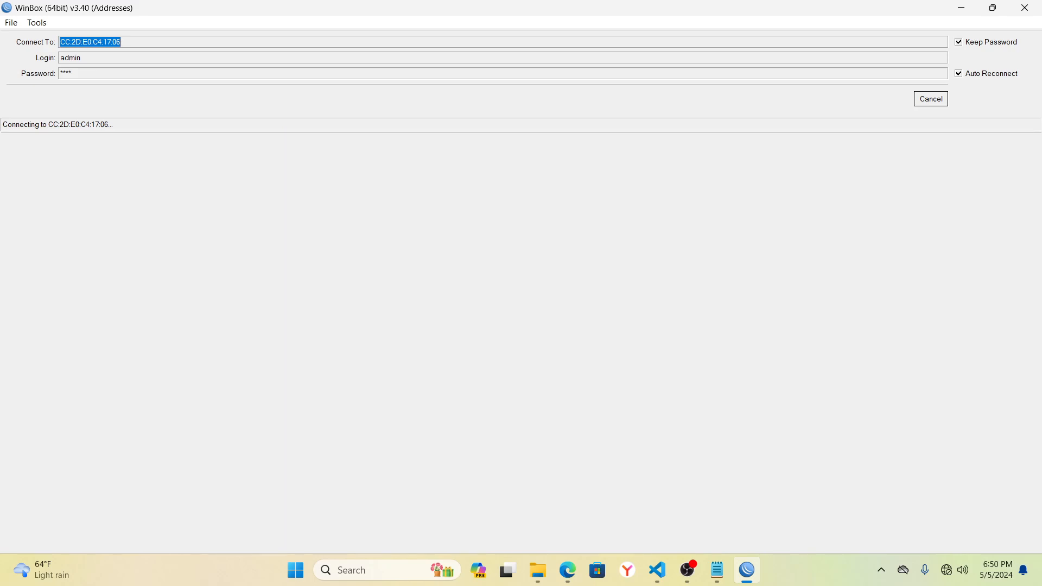
- After reconnecting, select user-manager 6.49.15 in the Package List to confirm it installed
key("alt+Tab")
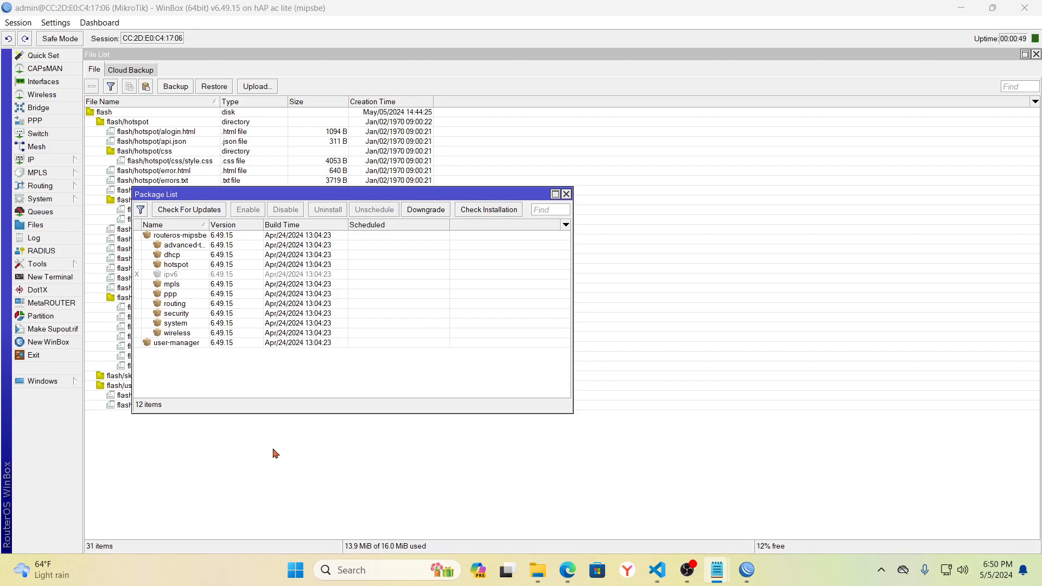
left_click(194, 344)
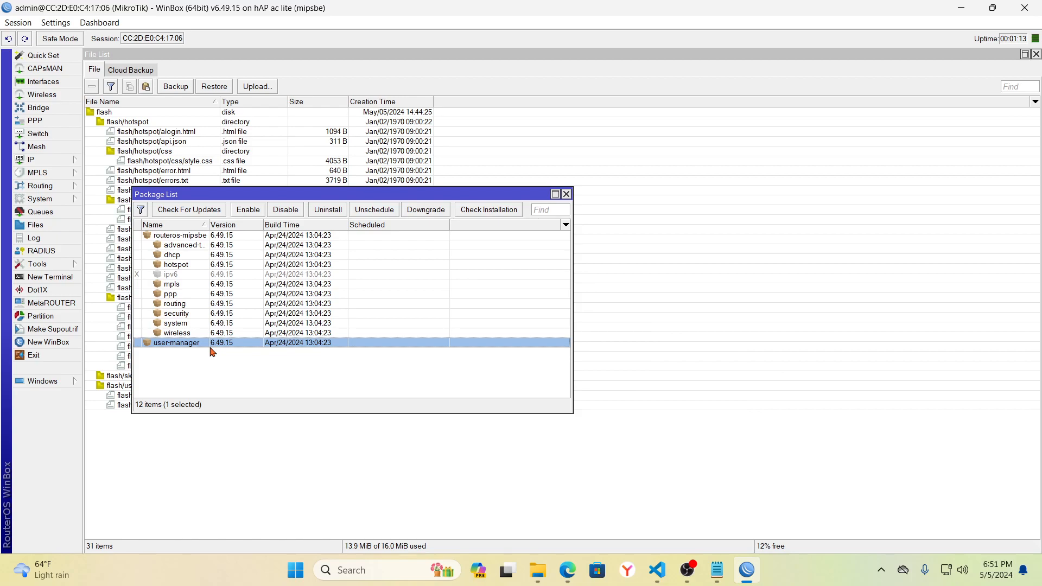
- In IP > Addresses, select the 192.168.0.129/24 address on ether1
left_click(38, 161)
left_click(112, 187)
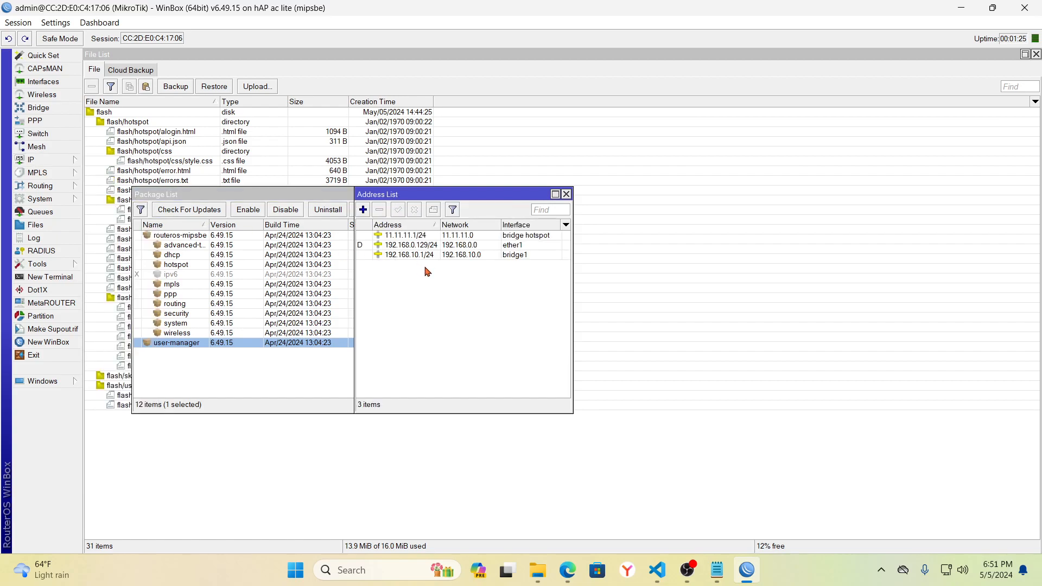
left_click(396, 249)
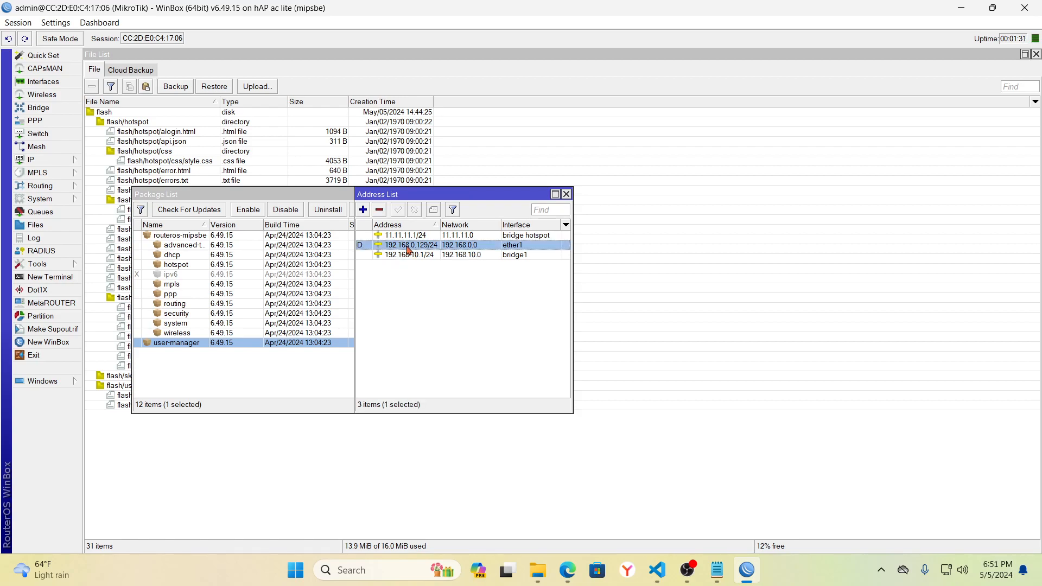
- Load 192.168.0.129/userman in a new Edge tab
mouse_move(409, 250)
left_click(567, 573)
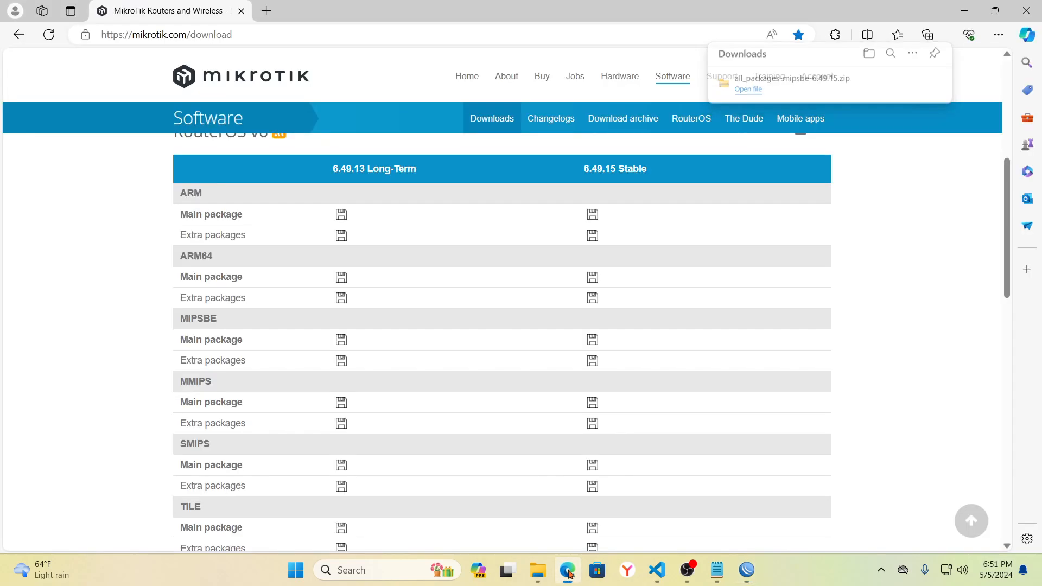
left_click(265, 12)
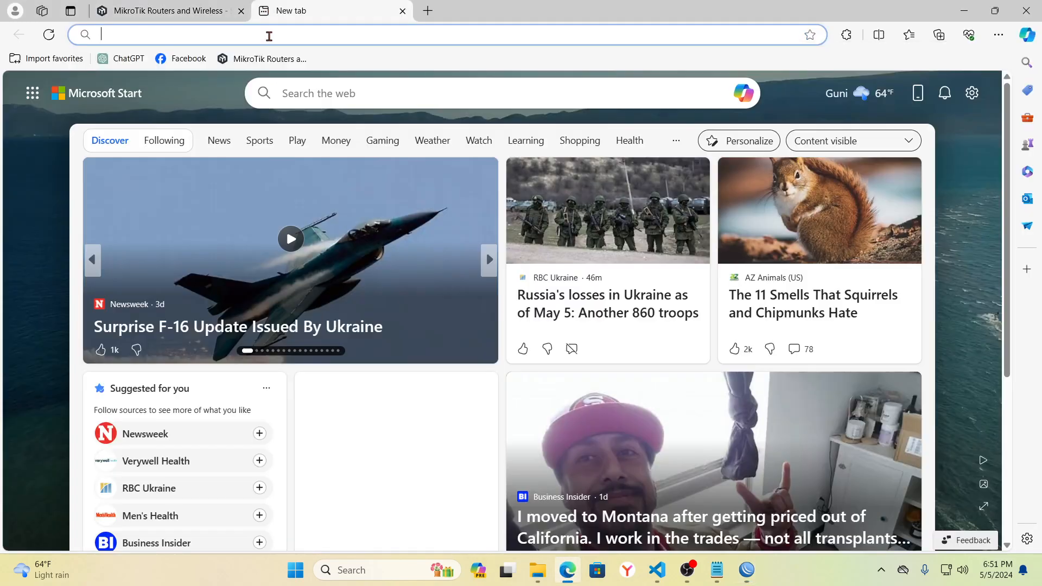
type("192.1")
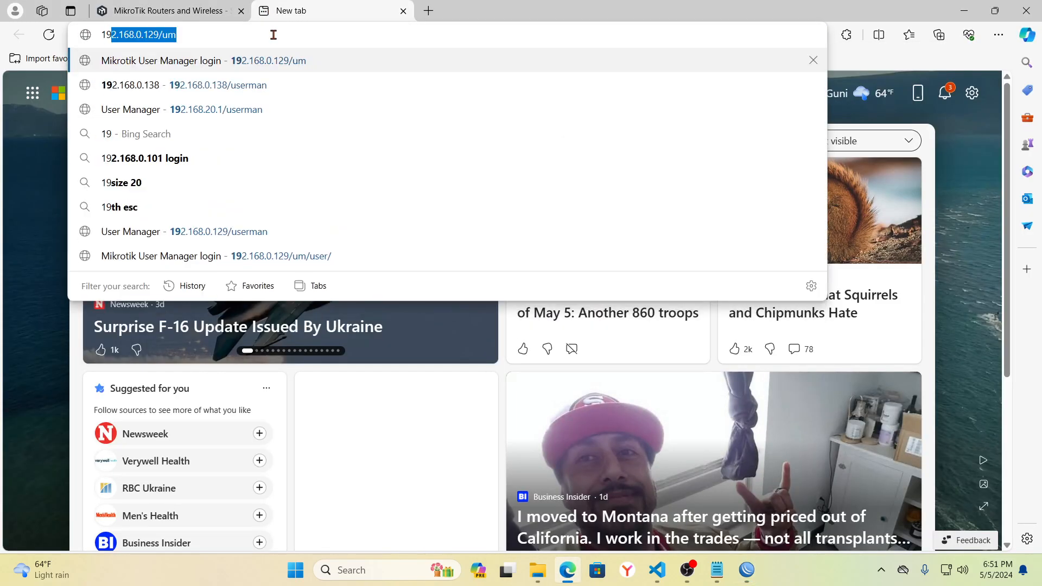
type("68")
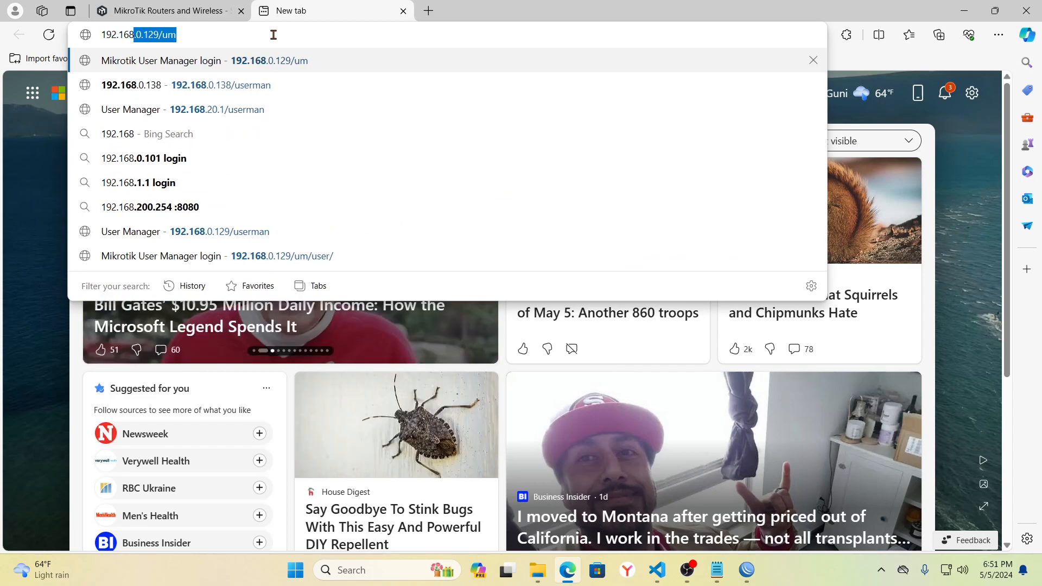
type(".0.129")
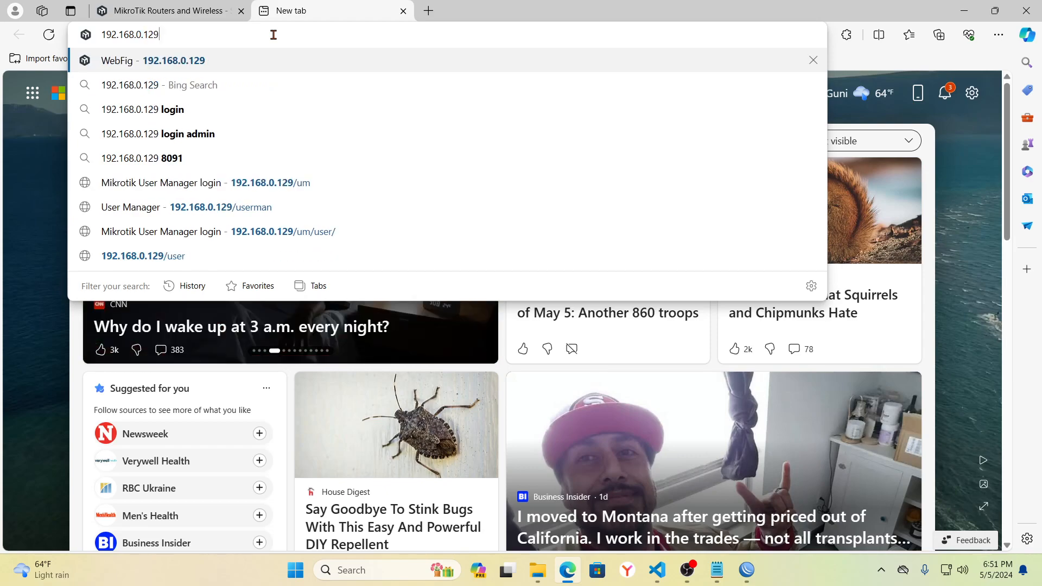
type("/us")
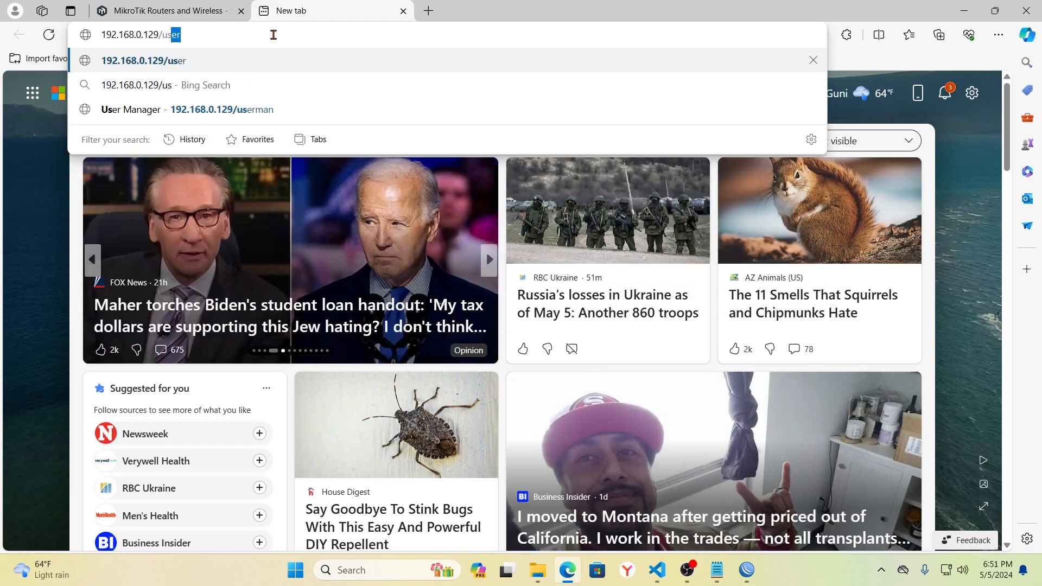
type("erman")
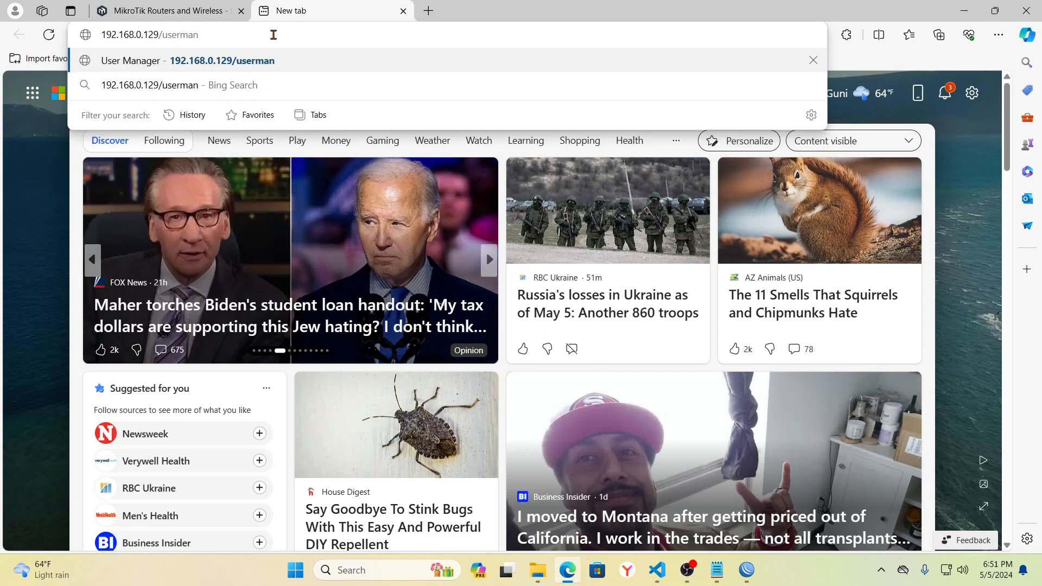
key("Return")
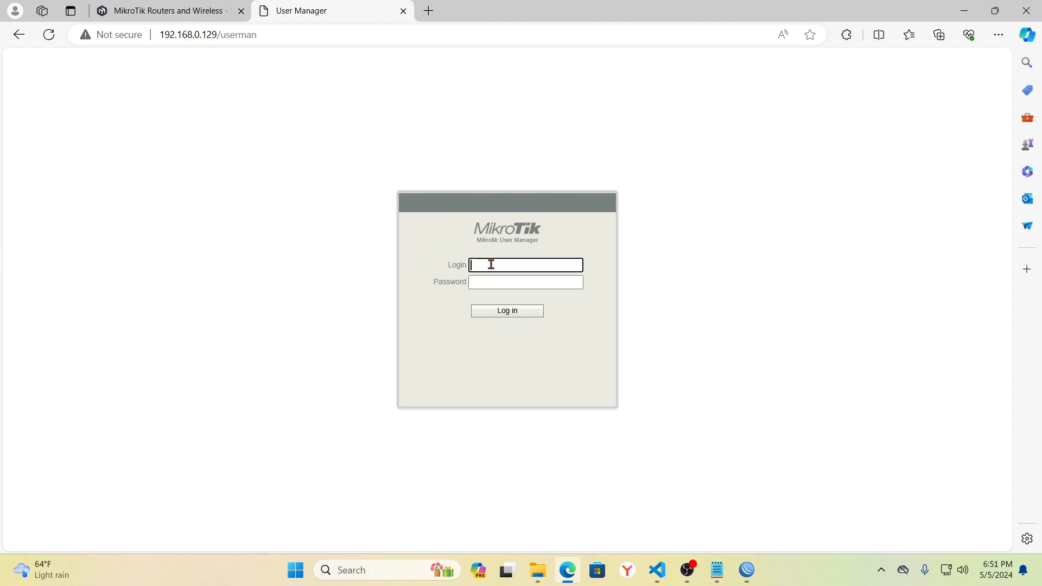
- Log in as admin and save a new password for the admin owner customer
type("admin")
left_click(492, 281)
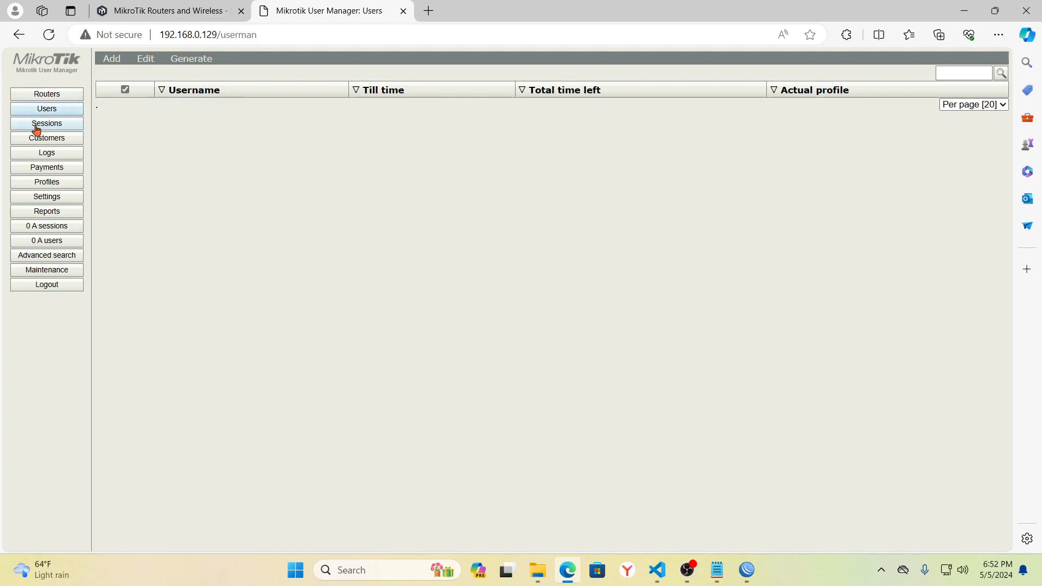
left_click(49, 140)
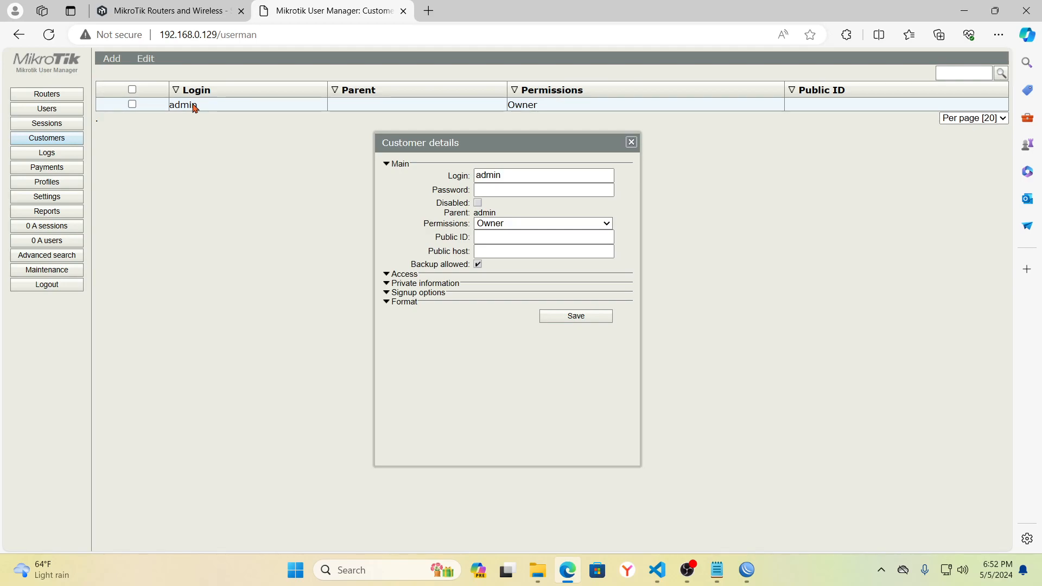
left_click(494, 188)
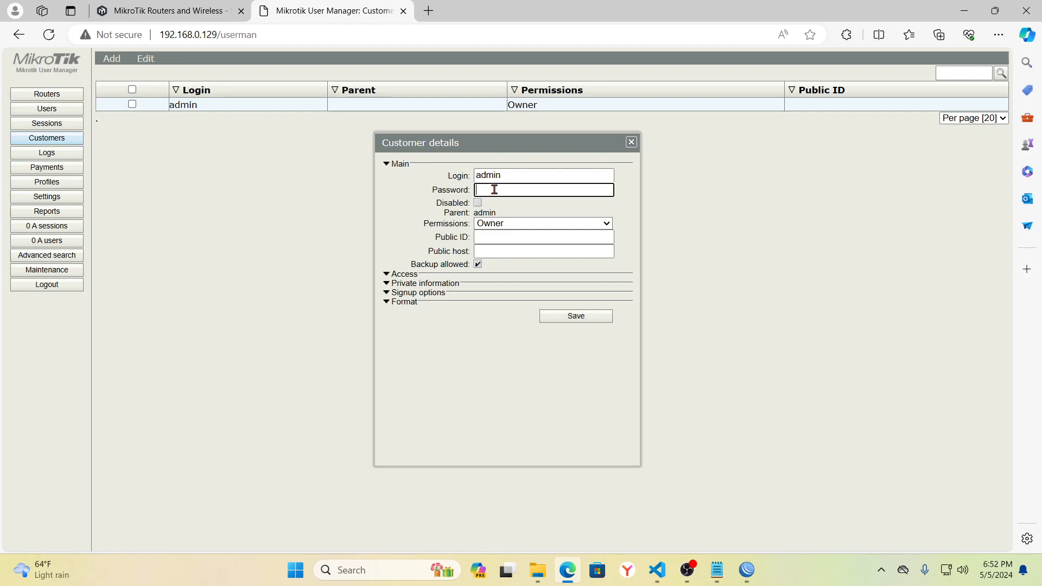
type("1234")
left_click(604, 189)
left_click(574, 316)
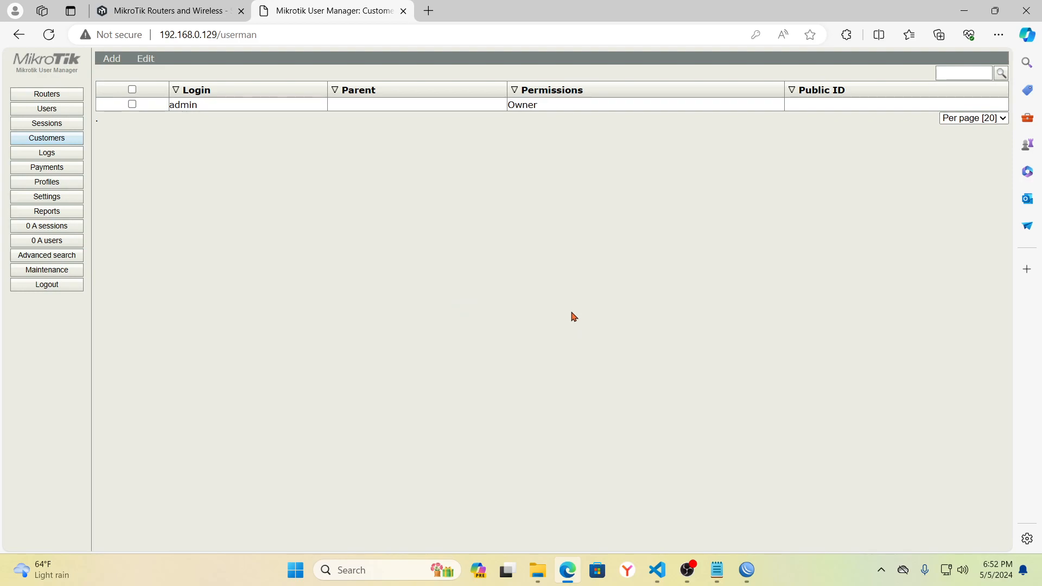
- Start a new router entry named 'my hotspot' in the Routers list
left_click(53, 96)
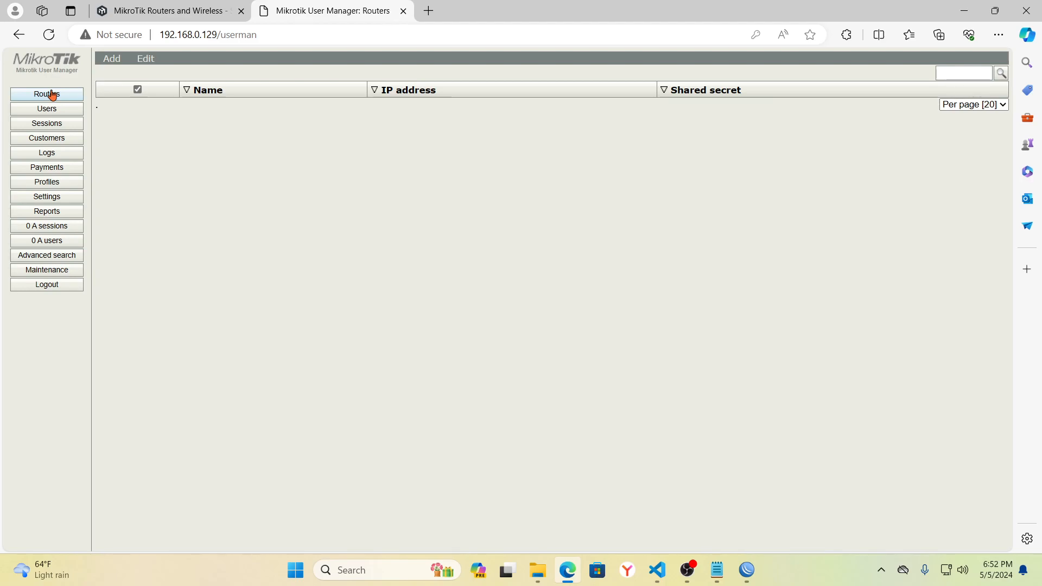
left_click(111, 58)
left_click(111, 73)
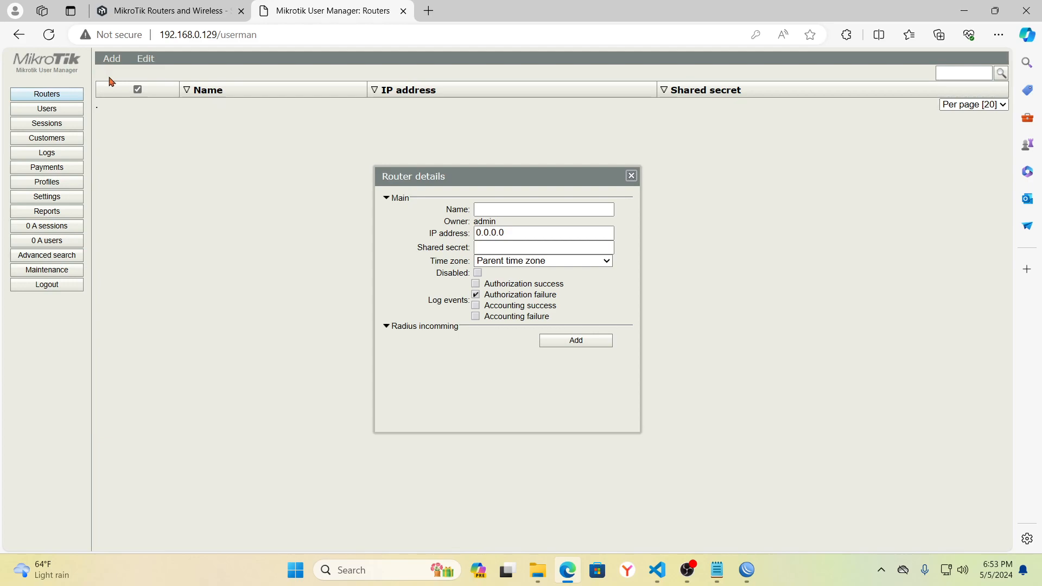
left_click(493, 209)
type("my hotspot")
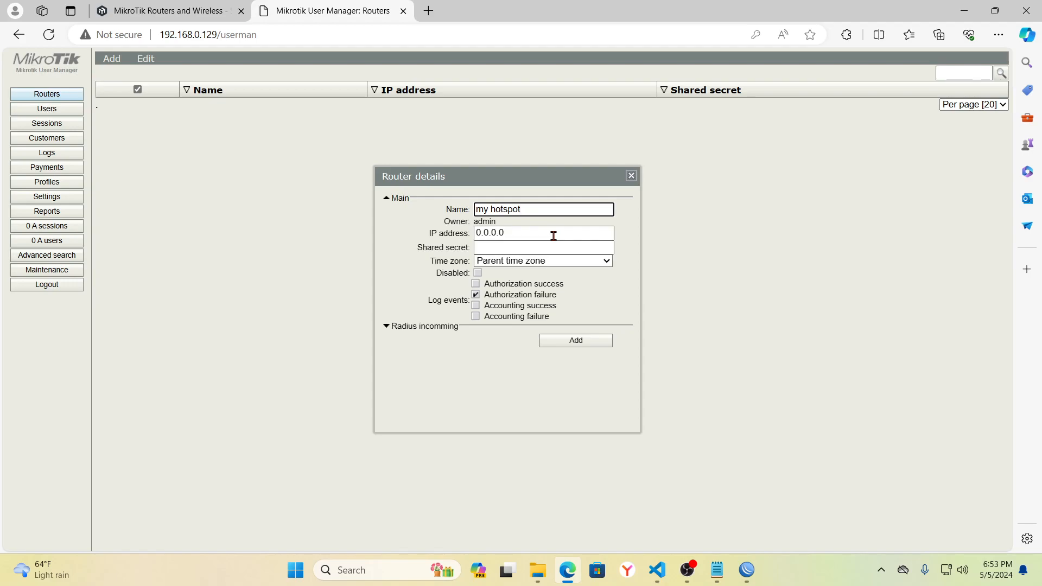
- Set the router's IP address to 127.0.0.1, enter the shared secret, and add it
left_click(521, 232)
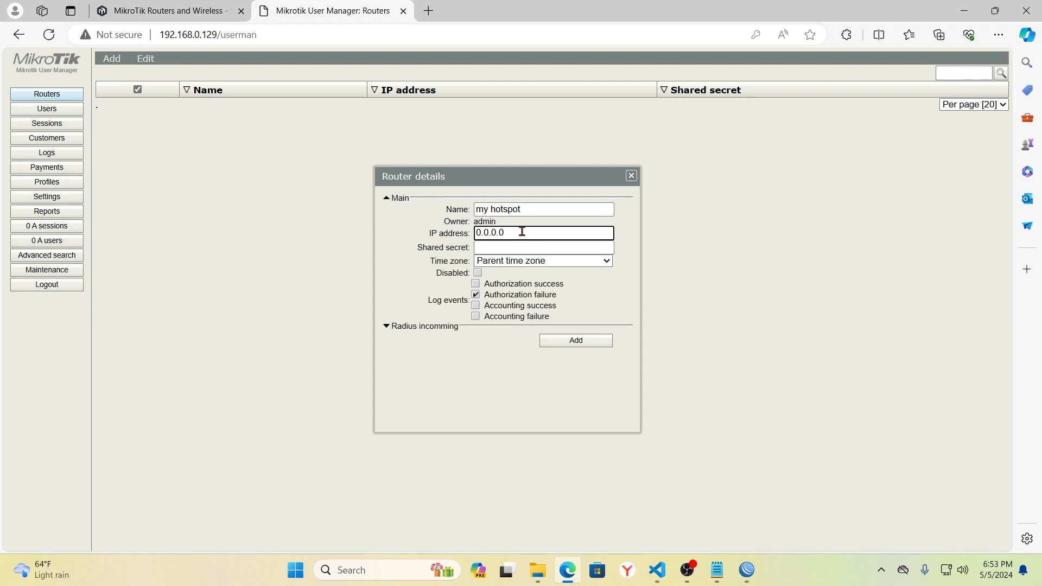
key("BackSpace")
key("BackSpace")
key("BackSpace")
key("BackSpace")
key("BackSpace")
key("BackSpace")
key("BackSpace")
type("1")
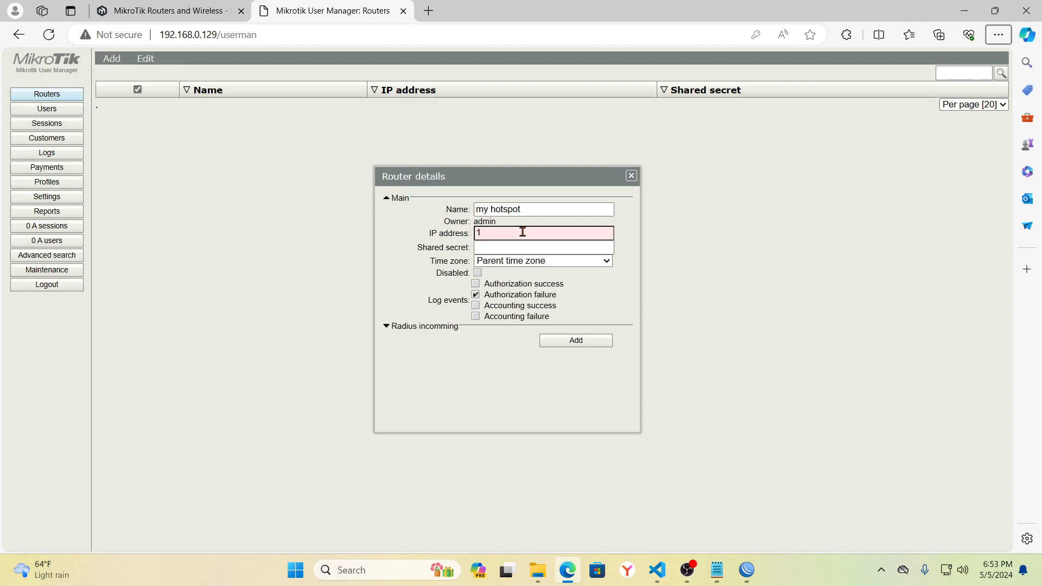
left_click(504, 235)
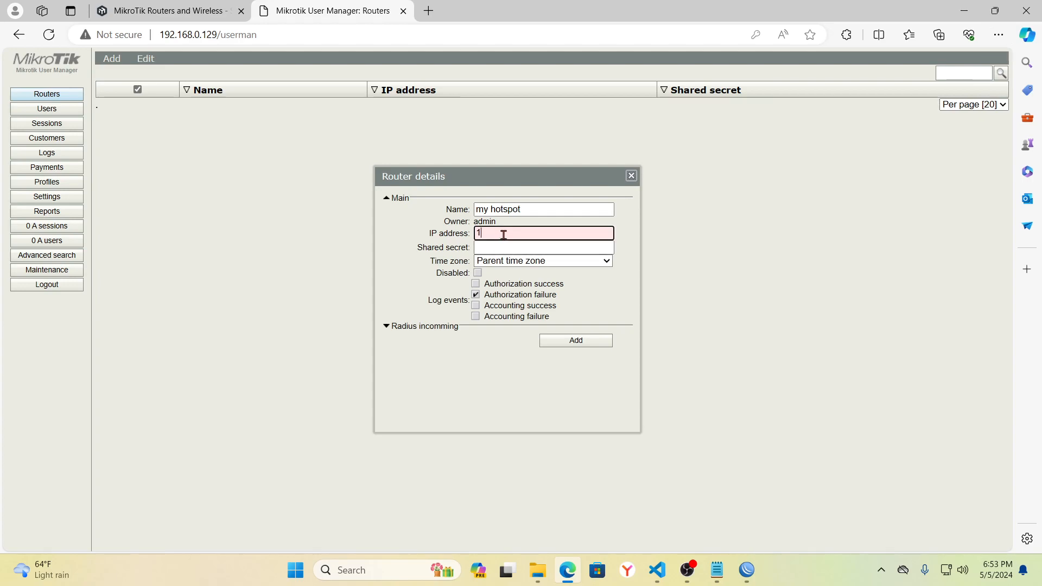
type("27.0.0.1")
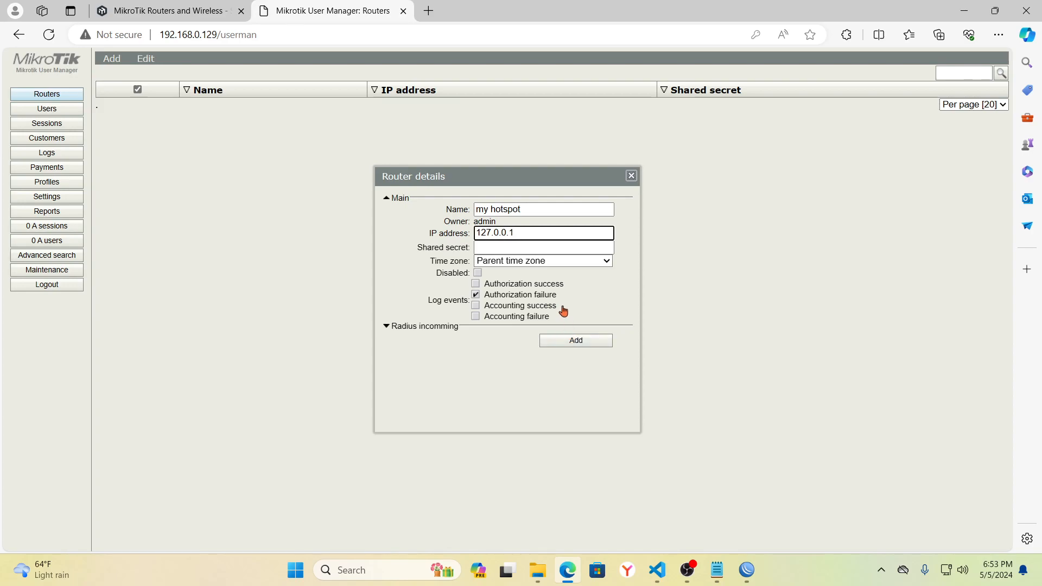
left_click(512, 246)
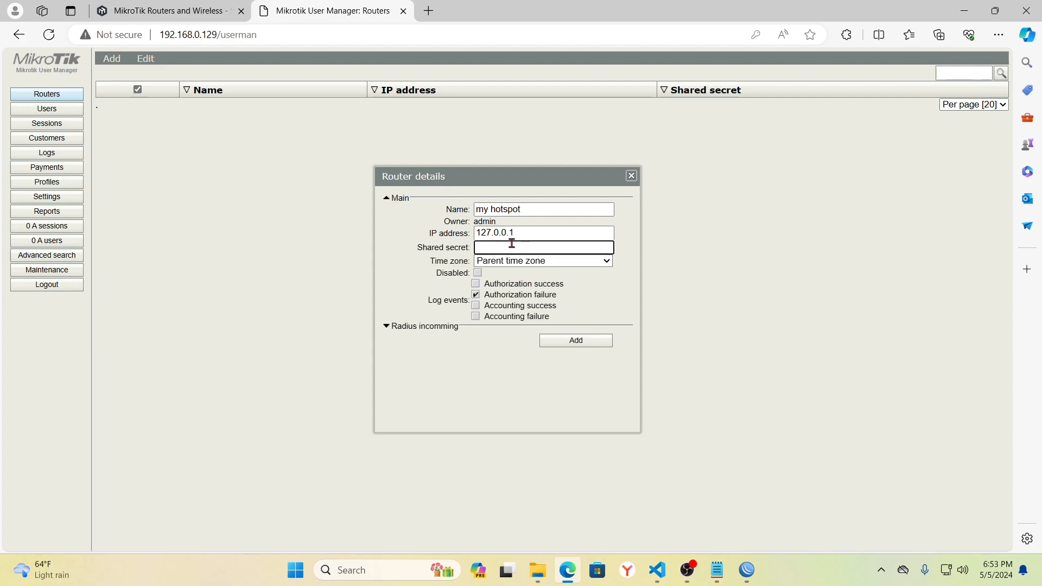
type("4321")
left_click(574, 340)
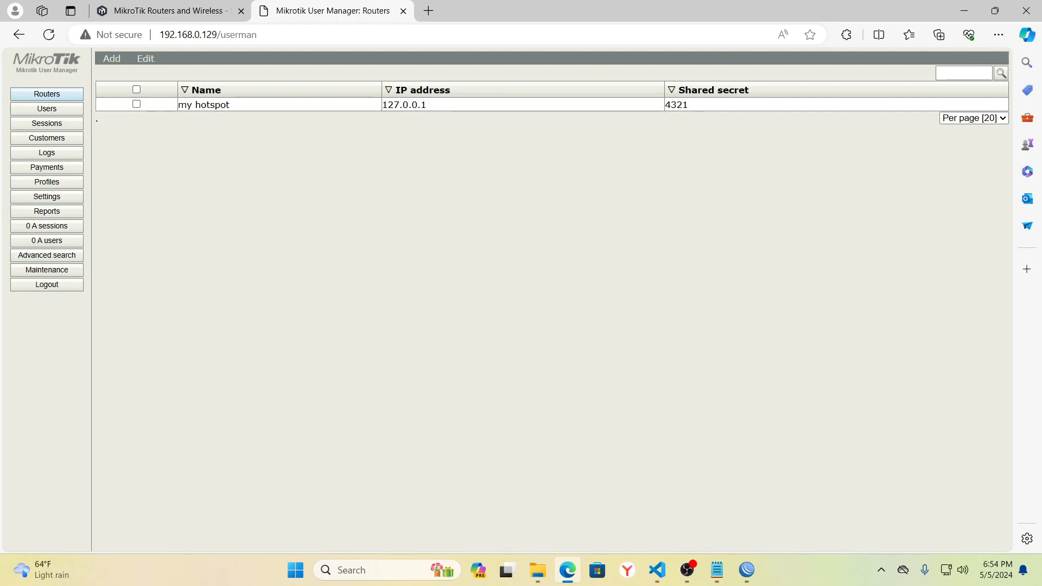
key("alt+Tab")
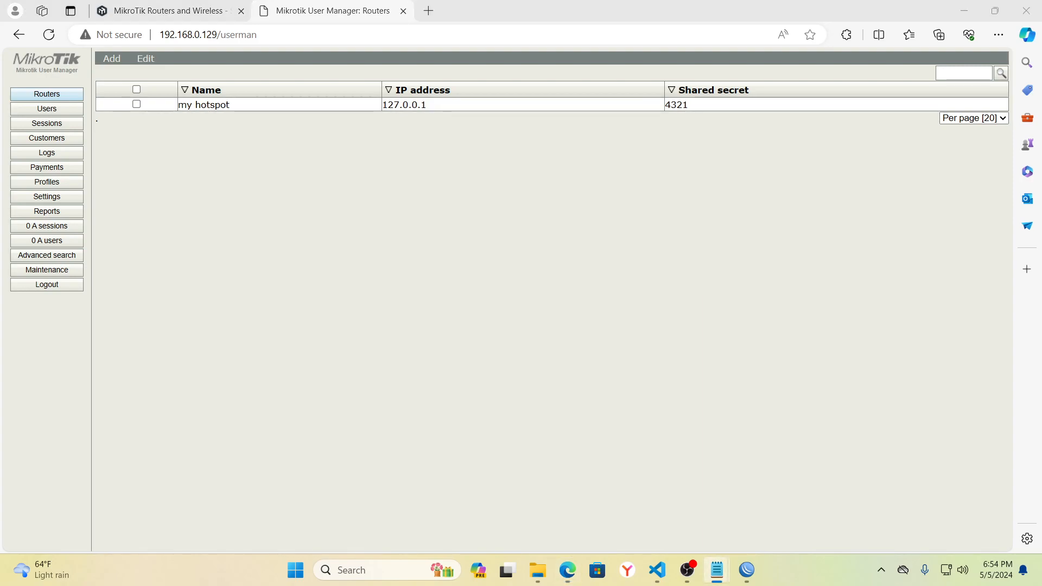
- In WinBox, add a hotspot RADIUS server at 127.0.0.1 with its secret and apply it
left_click(747, 571)
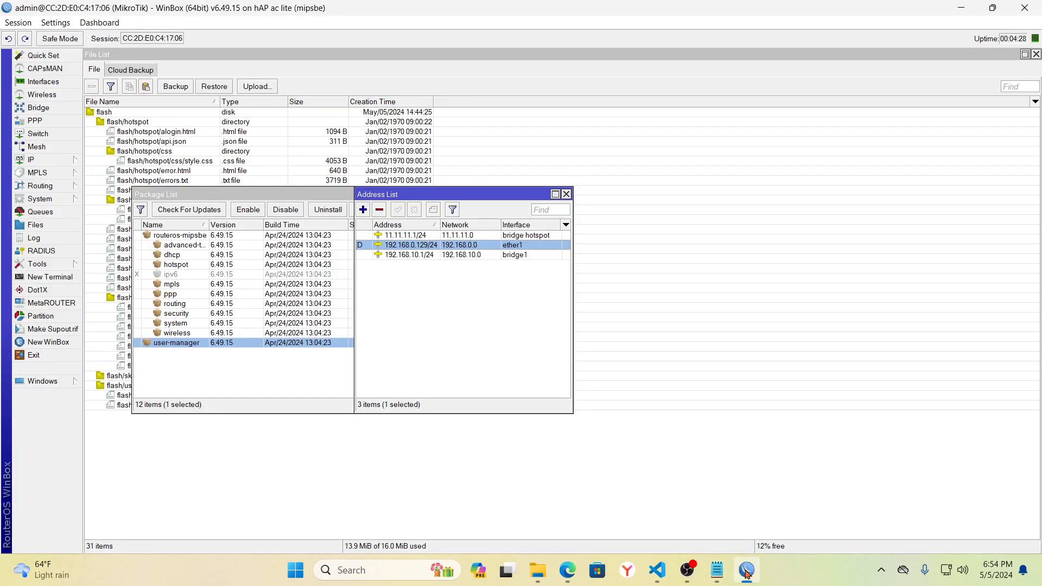
left_click(41, 251)
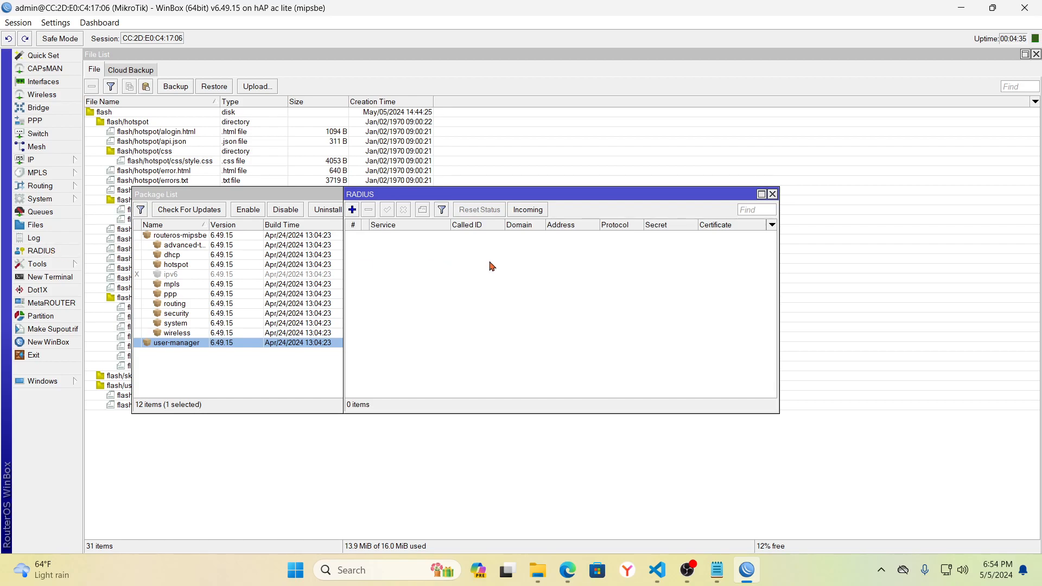
left_click(353, 211)
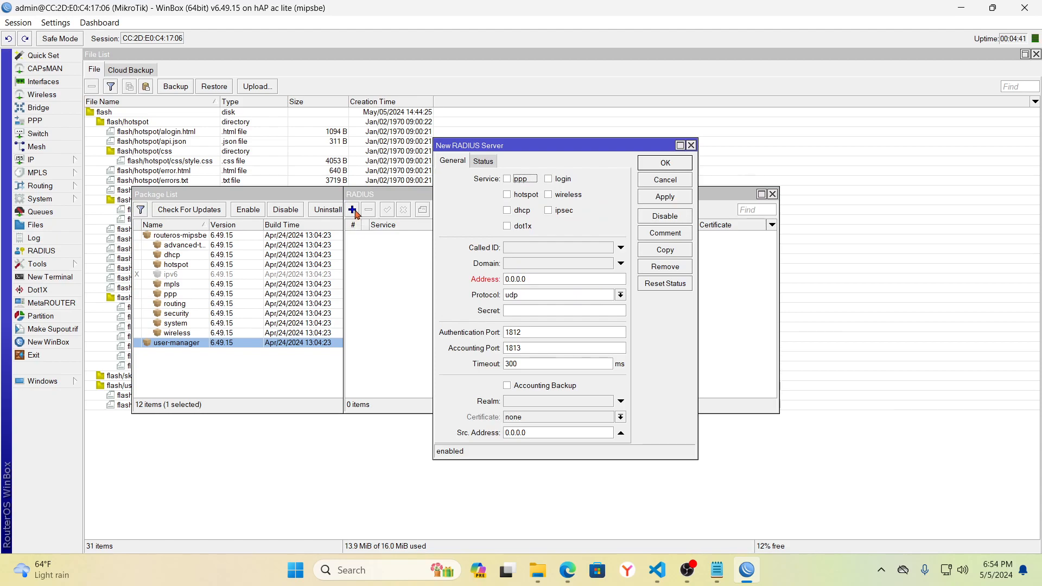
left_click(508, 196)
left_click(534, 279)
key("BackSpace")
key("BackSpace")
key("BackSpace")
key("BackSpace")
key("BackSpace")
key("BackSpace")
key("BackSpace")
type("127.0.0.1")
left_click(520, 310)
type("****")
left_click(666, 197)
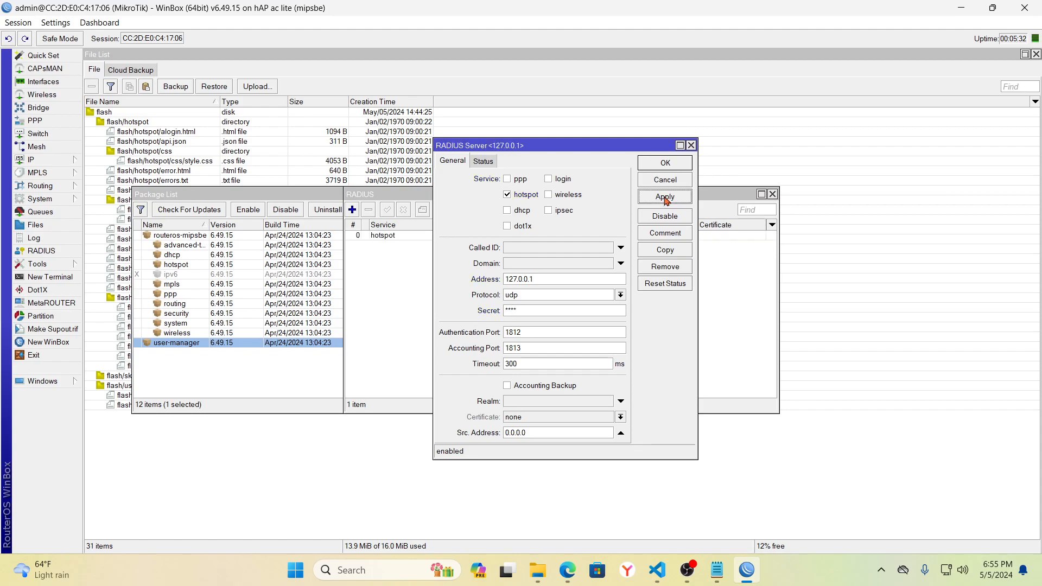
left_click(671, 165)
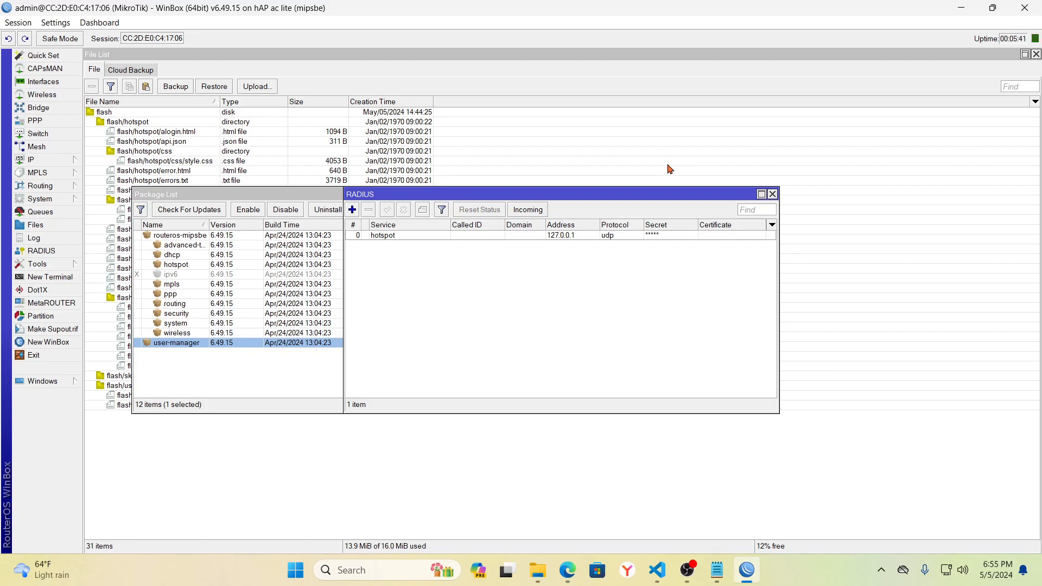
- Back in the browser, show the Limitations tab of User Manager's Profiles section
left_click(567, 570)
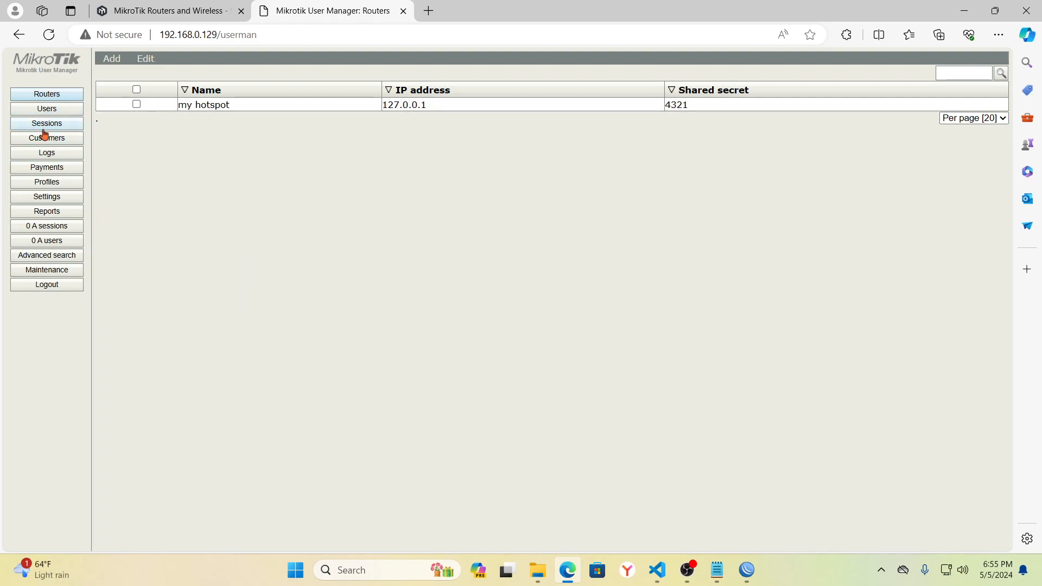
left_click(52, 189)
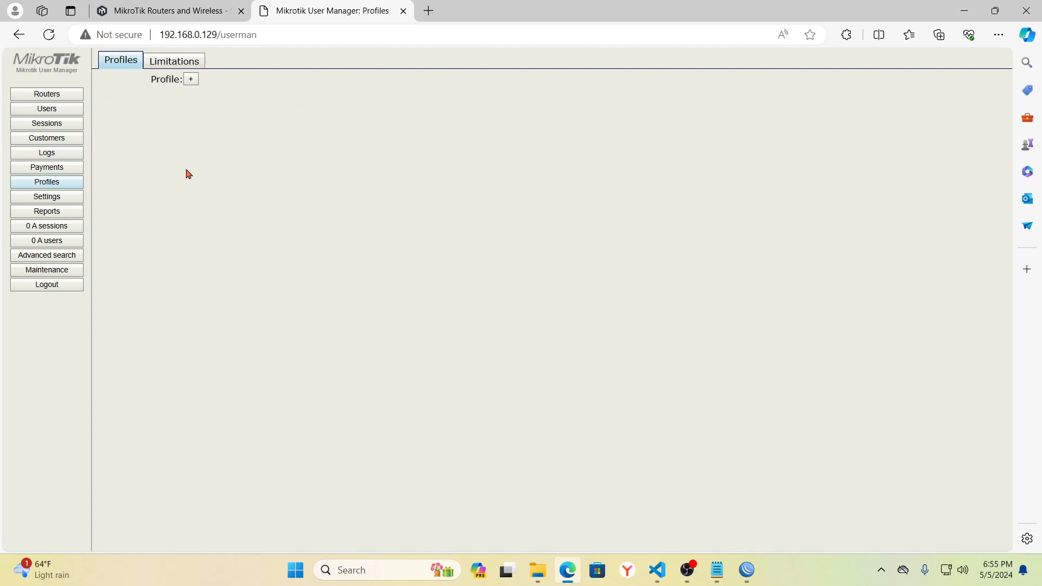
left_click(181, 65)
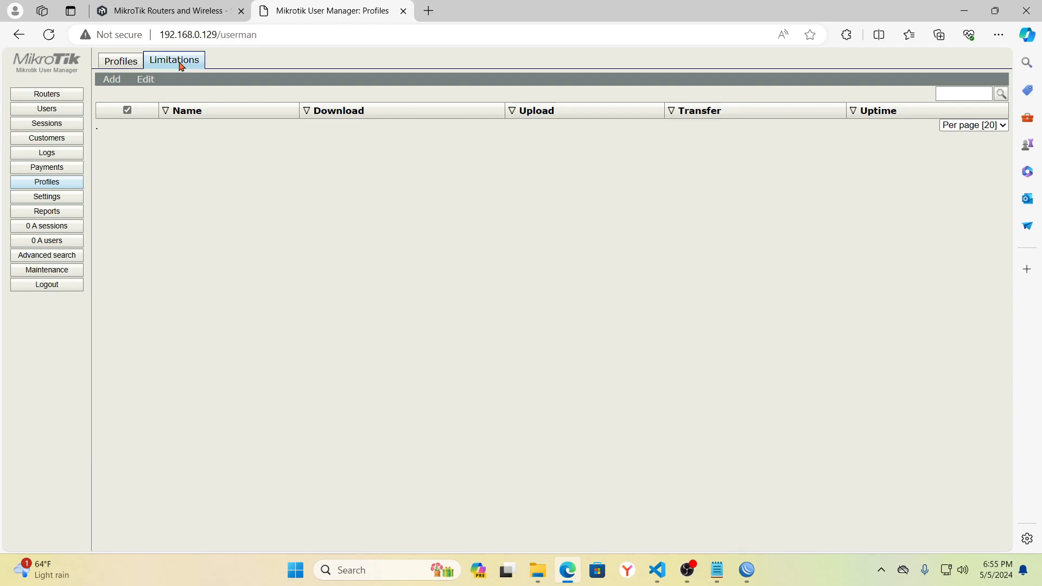
- Fill in a new limitation '5 hours limit' with 7M Rx and Tx rates and 5h uptime
left_click(111, 82)
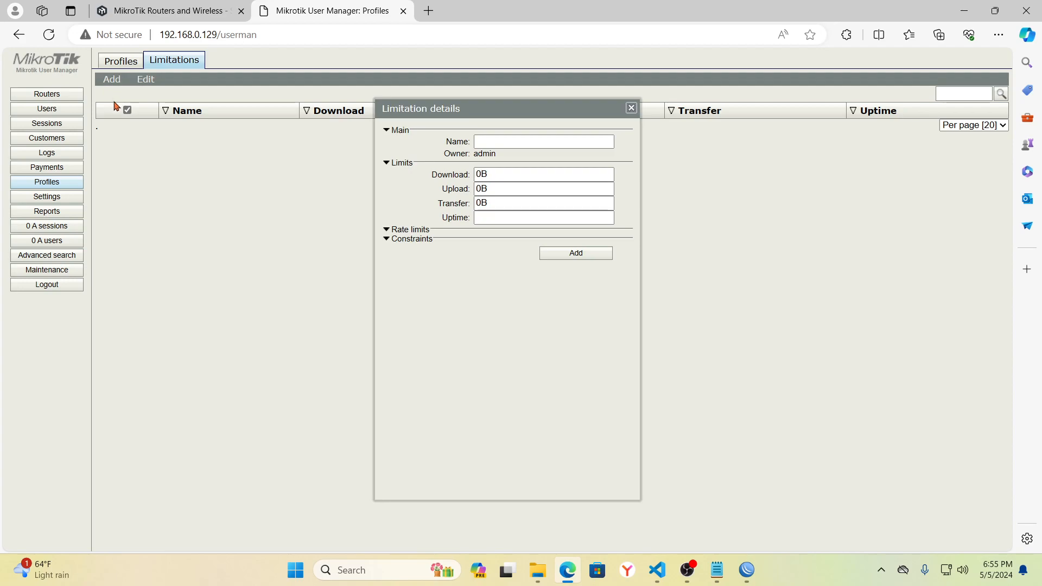
left_click(491, 140)
left_click(492, 139)
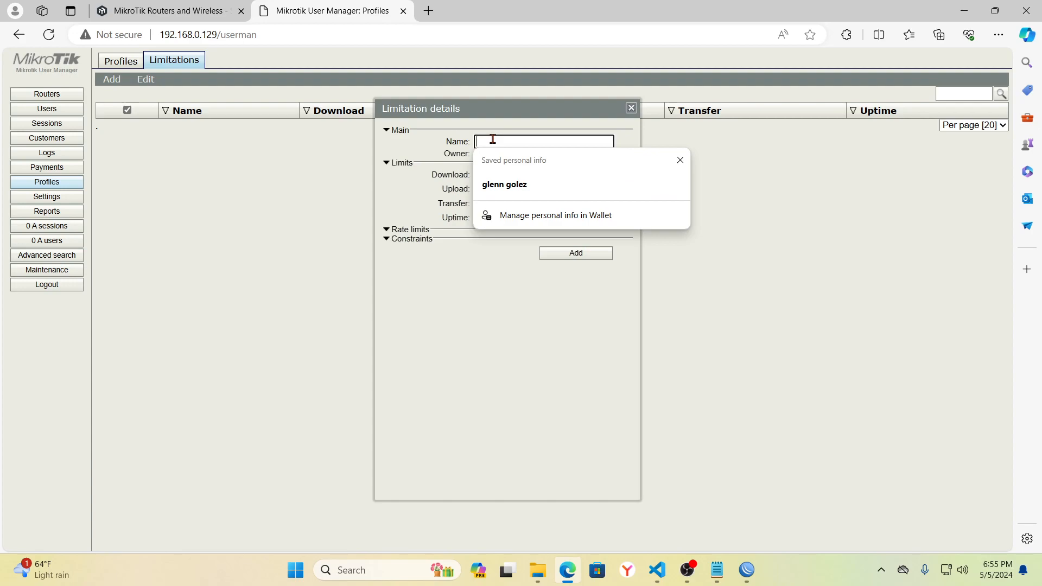
type("5 hour")
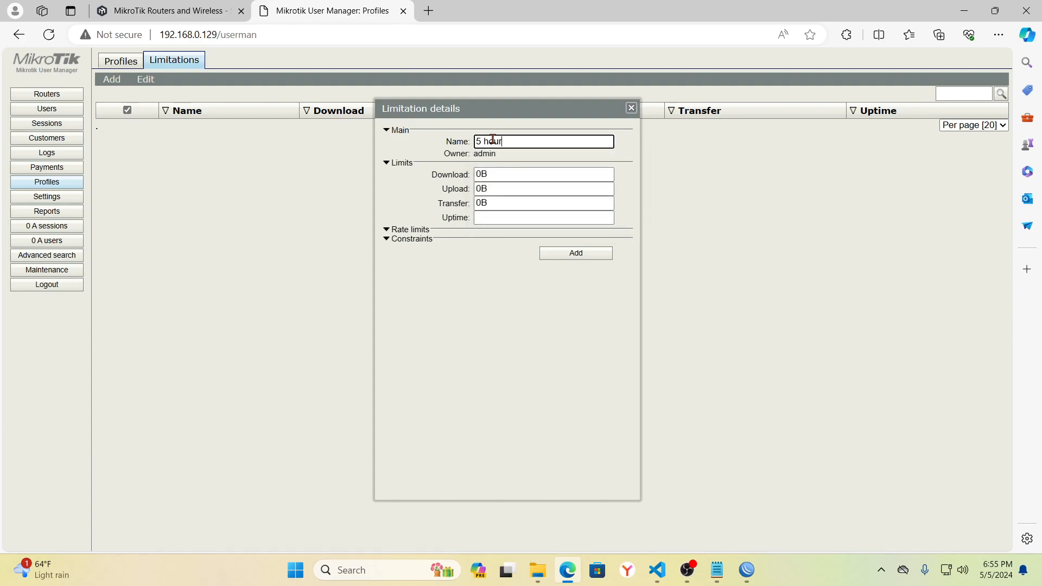
type("s limit")
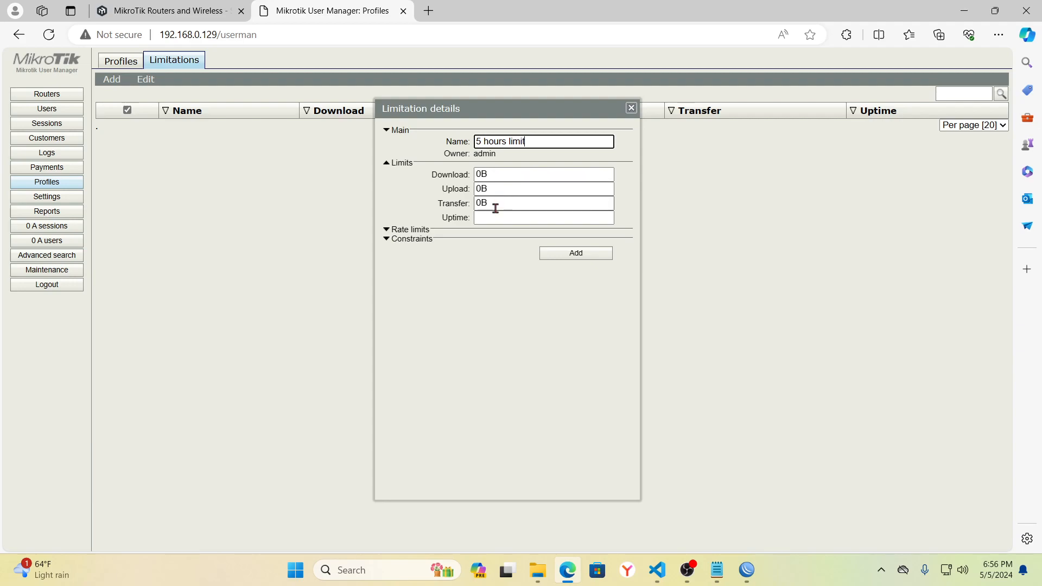
left_click(459, 231)
left_click(509, 243)
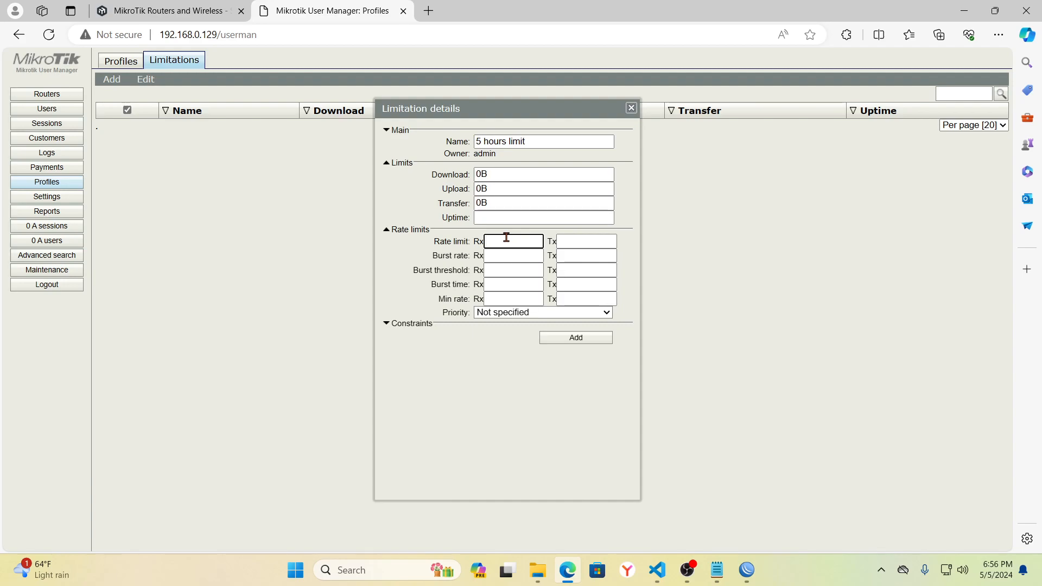
type("7M")
left_click(569, 241)
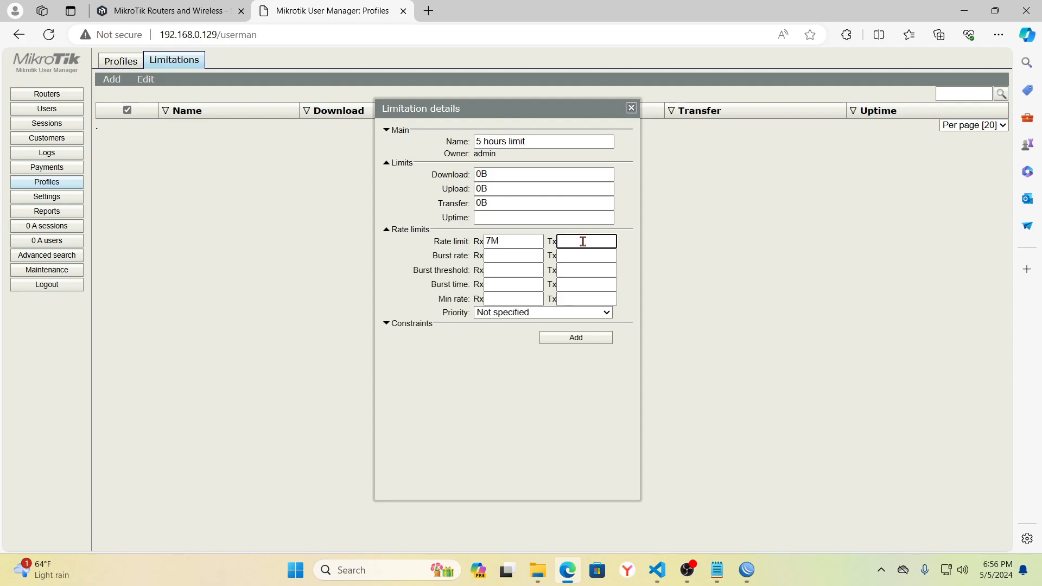
type("7M")
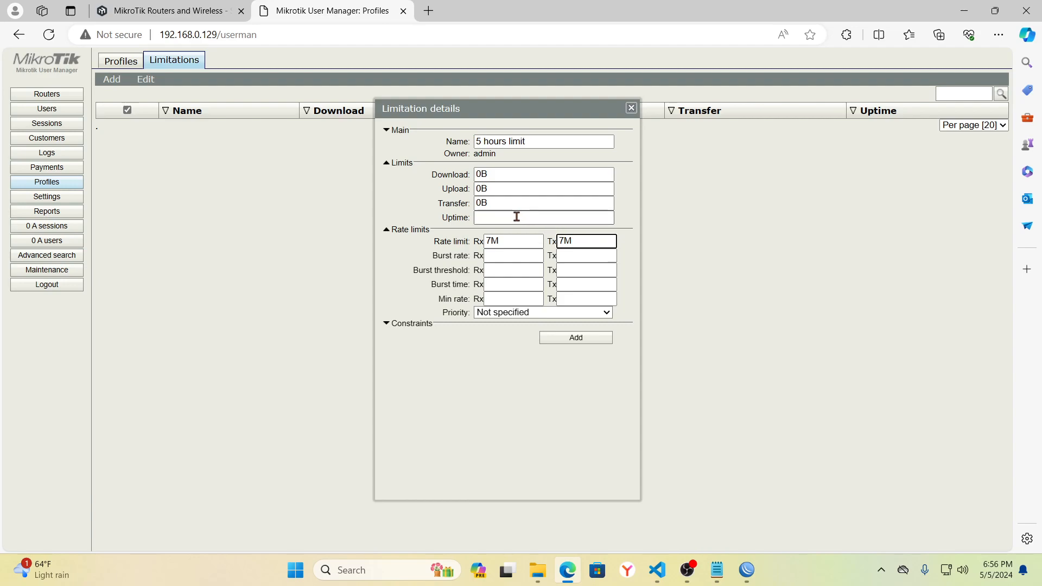
left_click(498, 216)
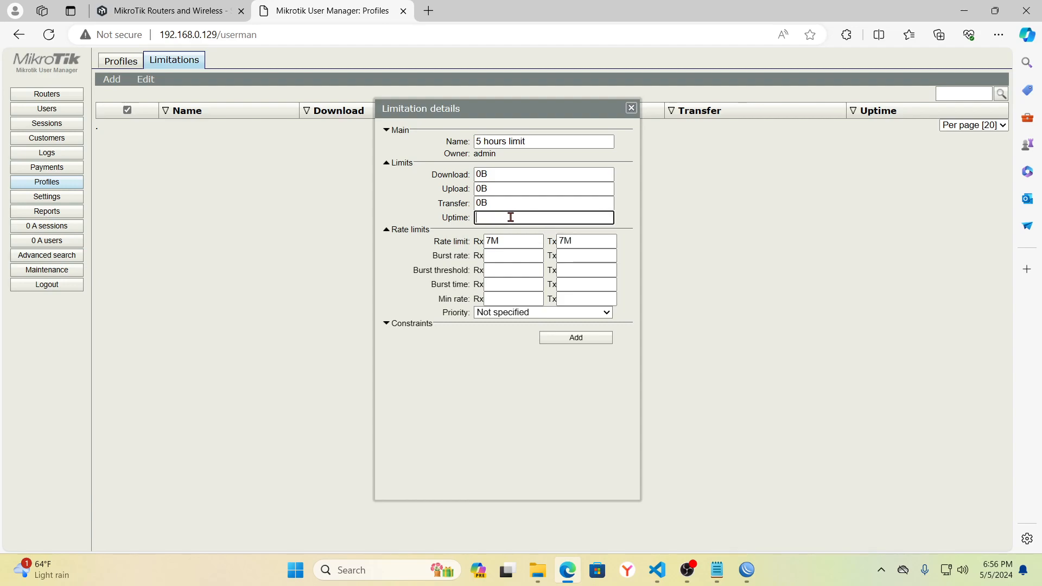
type("5h")
- Add and re-save the 5 hours limit limitation, then return to the Profiles list
left_click(570, 344)
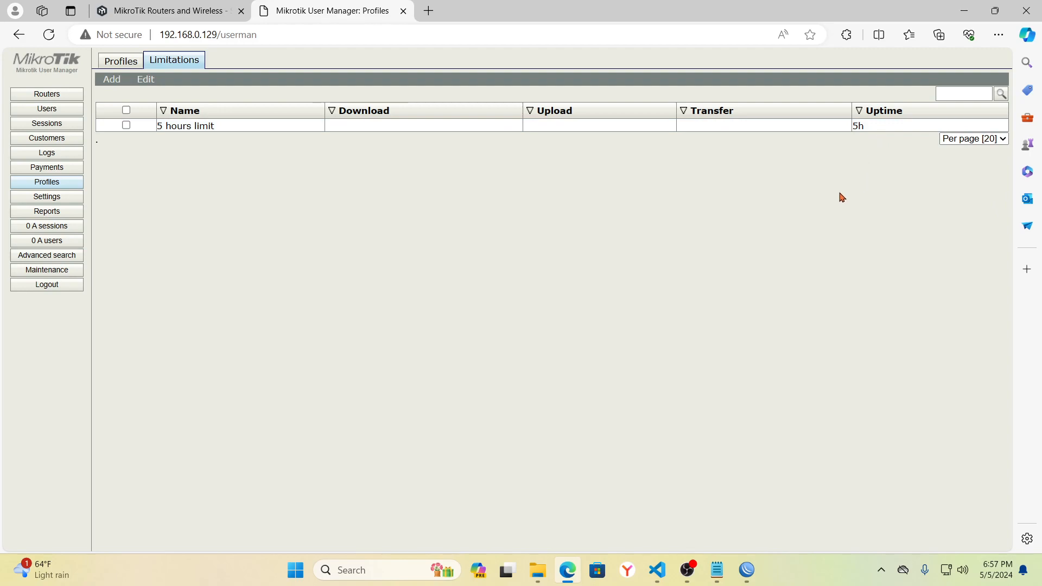
left_click(889, 129)
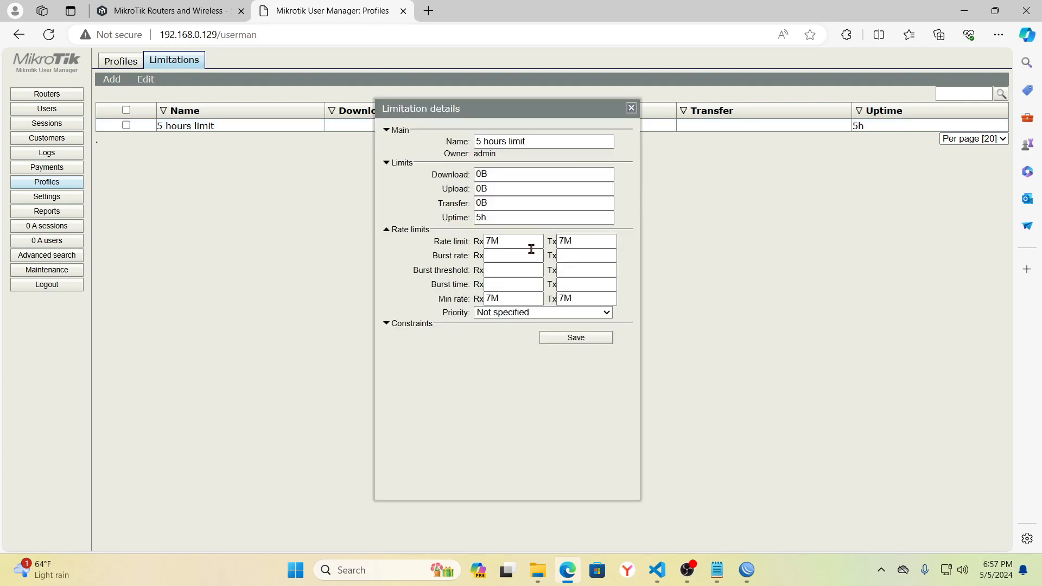
left_click(577, 340)
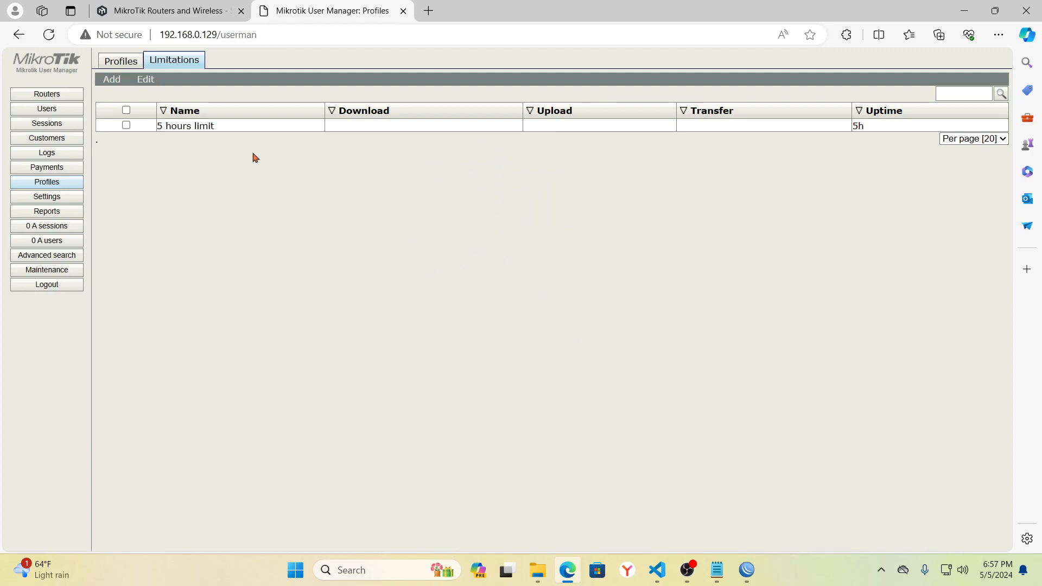
left_click(50, 182)
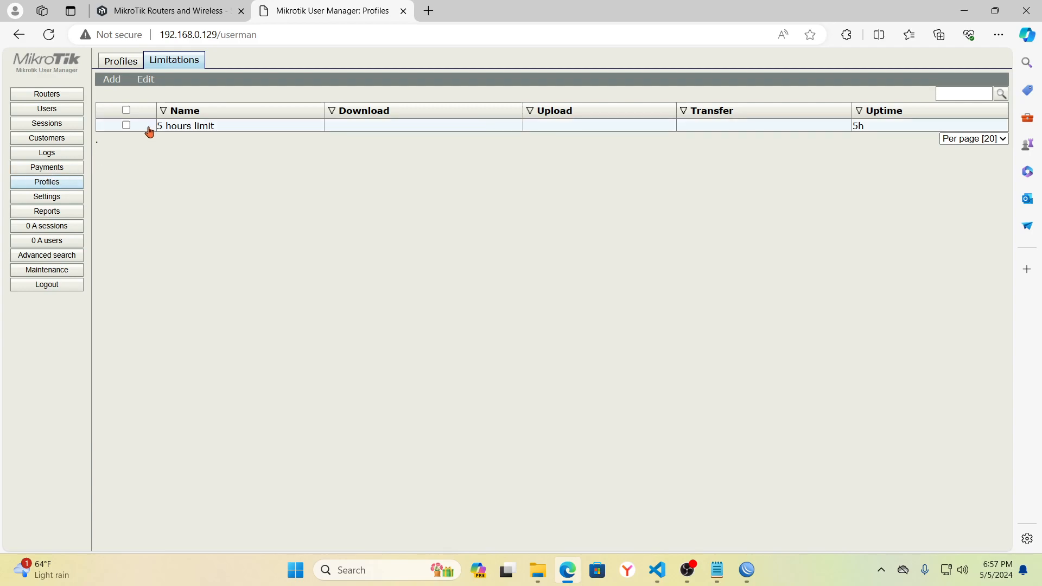
left_click(121, 63)
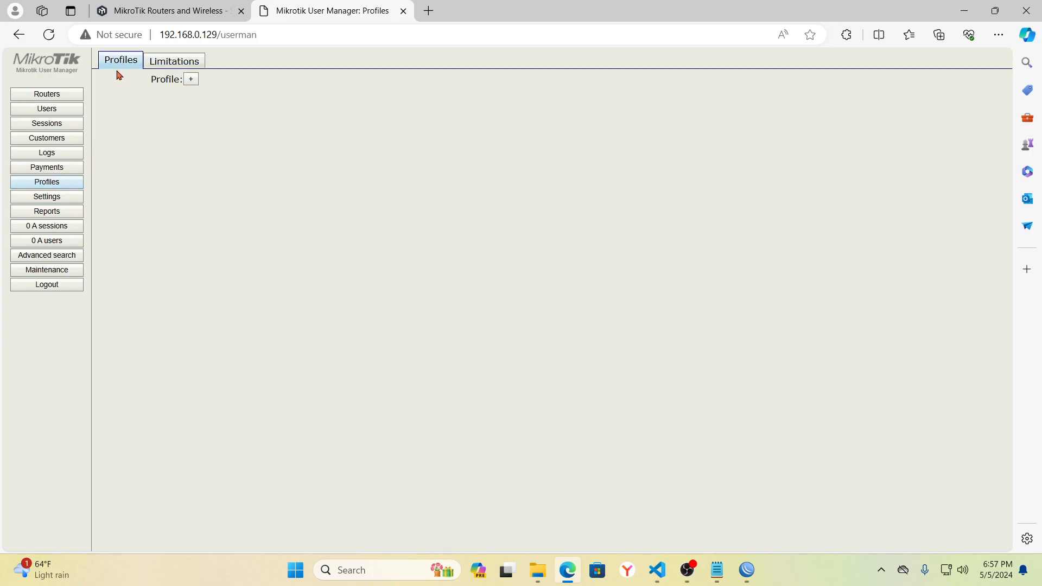
- Create a new profile named 'limit 5'
left_click(191, 81)
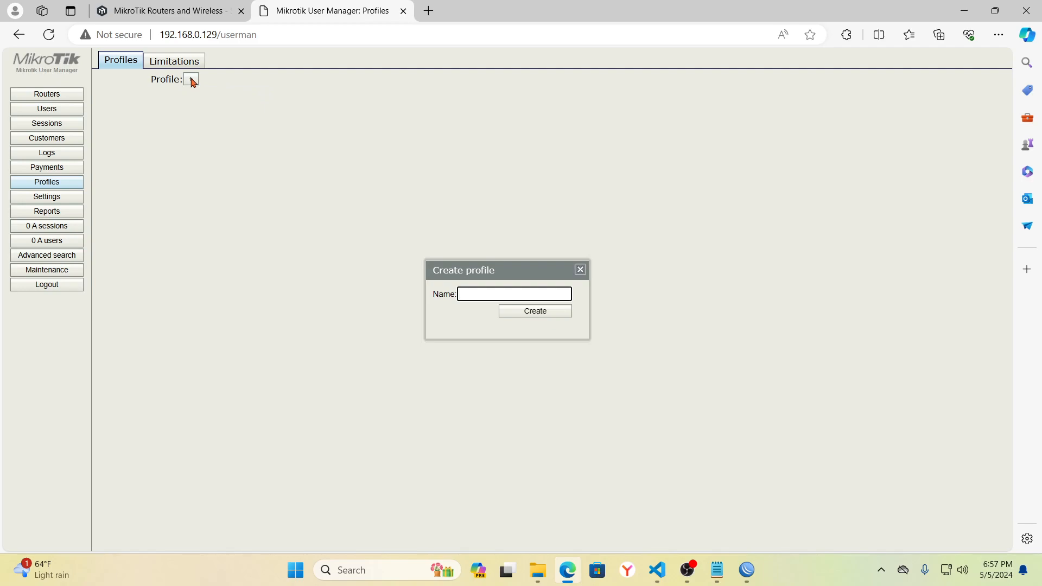
type("limit 5")
left_click(533, 313)
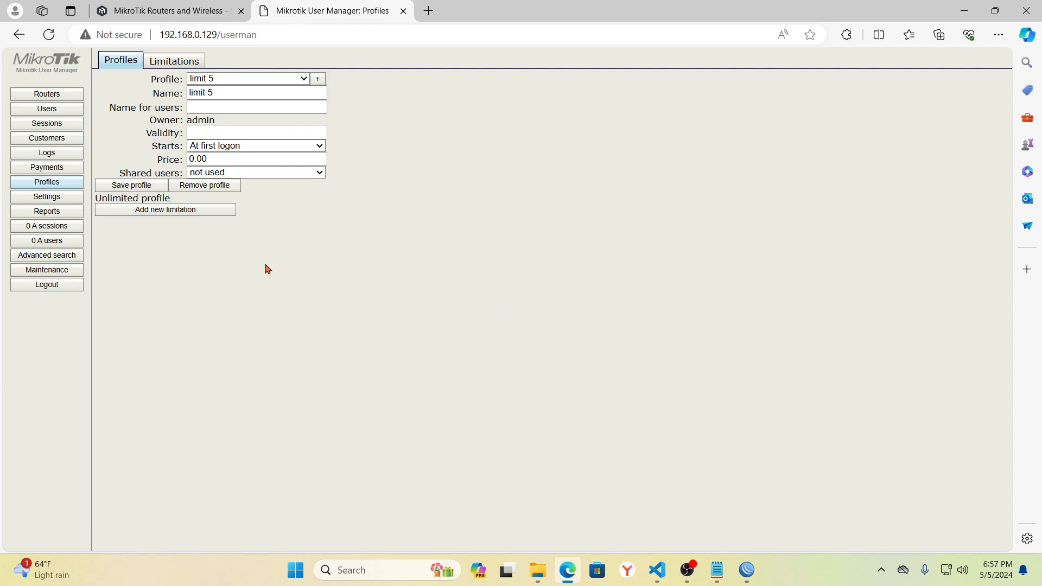
- Attach the 5 hours limit limitation to the limit 5 profile
left_click(166, 213)
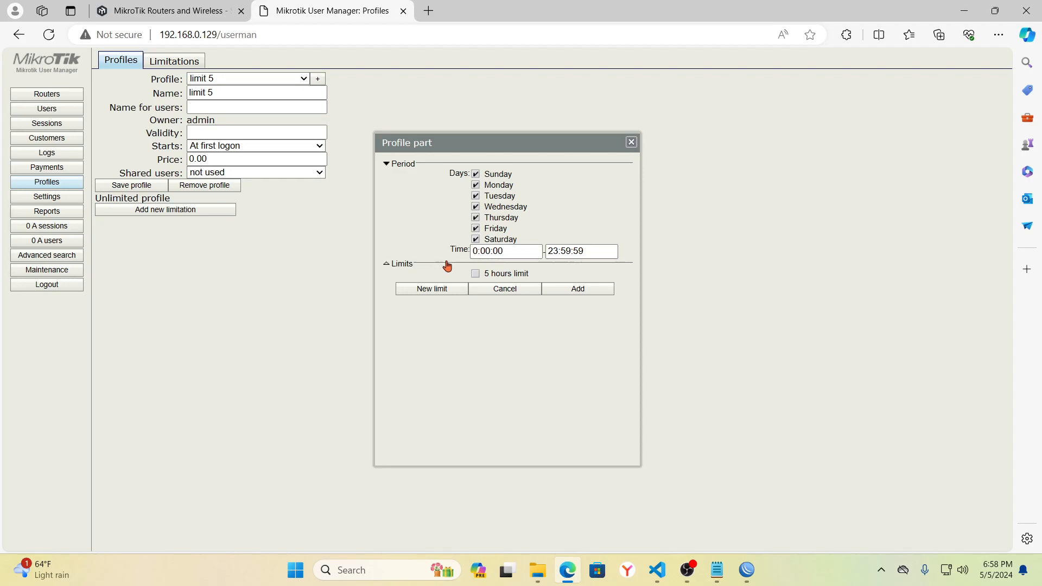
left_click(475, 274)
left_click(577, 290)
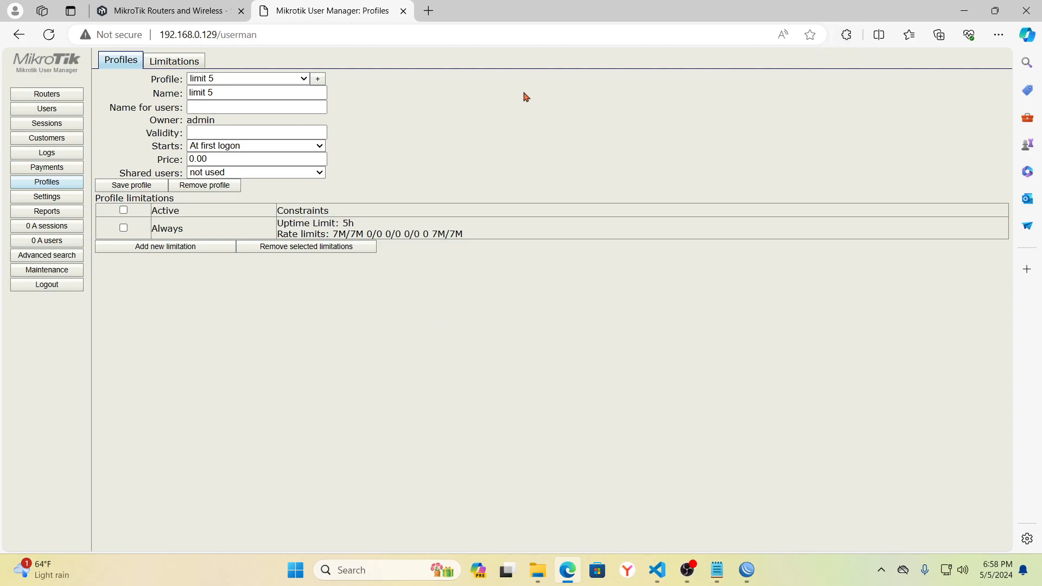
- Add a single user 'user1' with a password and the limit 5 profile
left_click(49, 113)
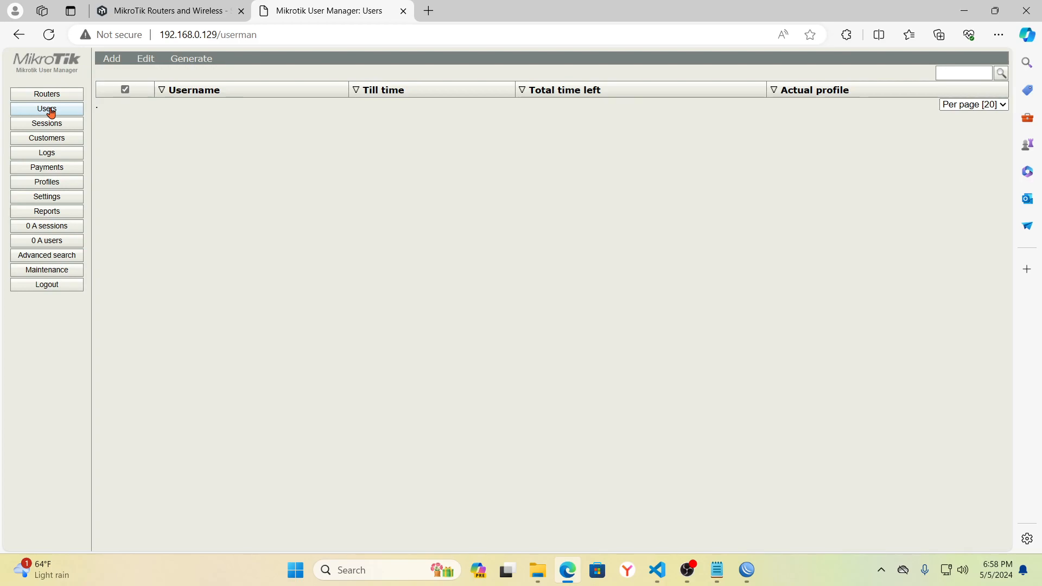
left_click(112, 59)
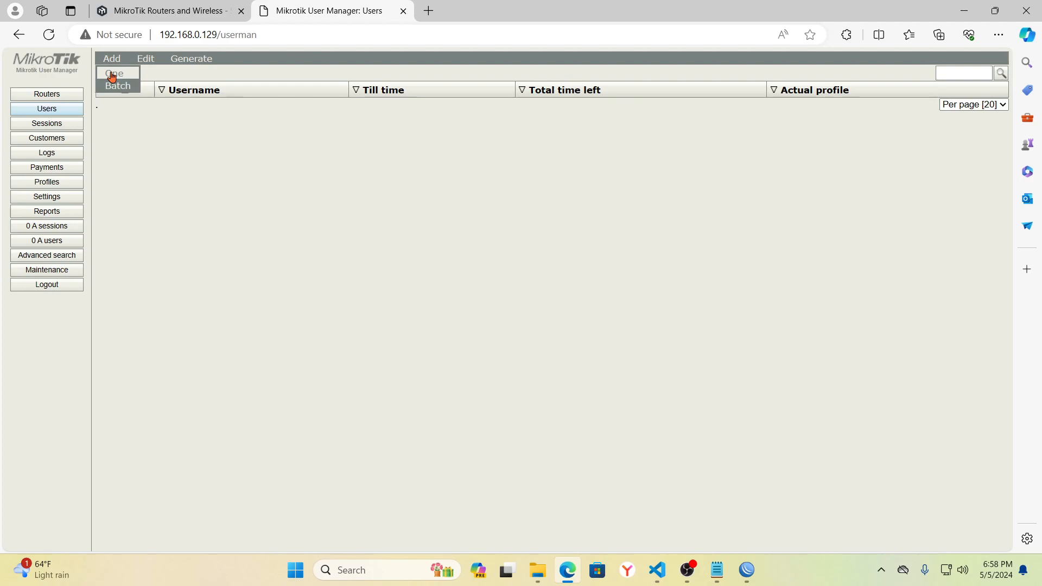
left_click(115, 75)
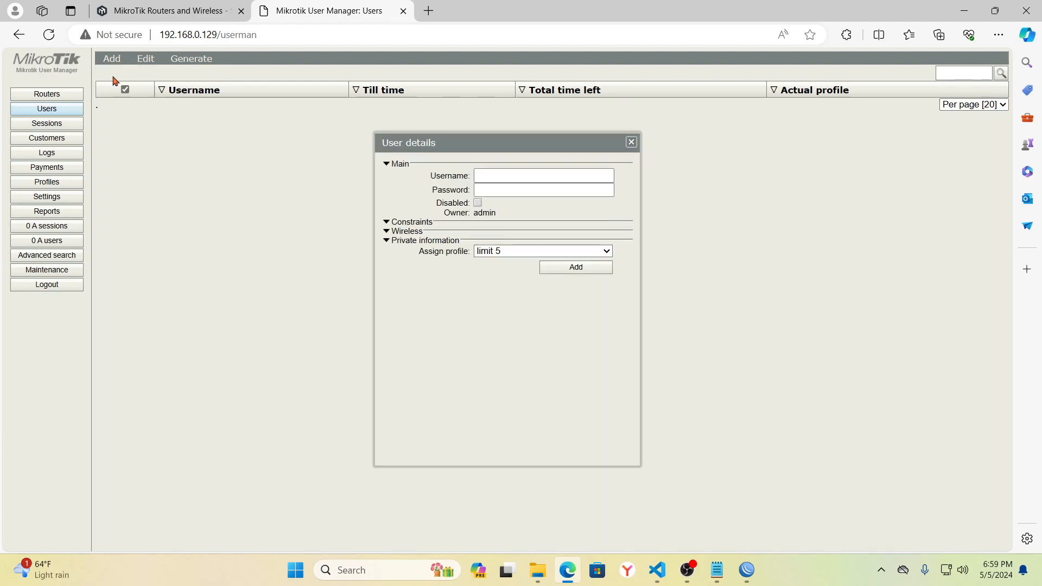
left_click(505, 174)
type("user1")
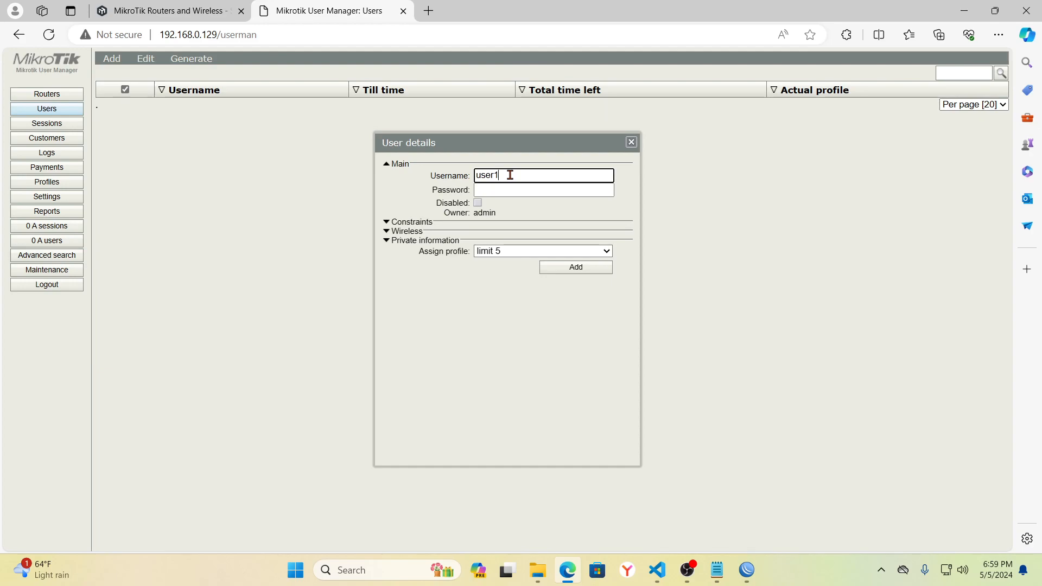
left_click(500, 194)
type("123")
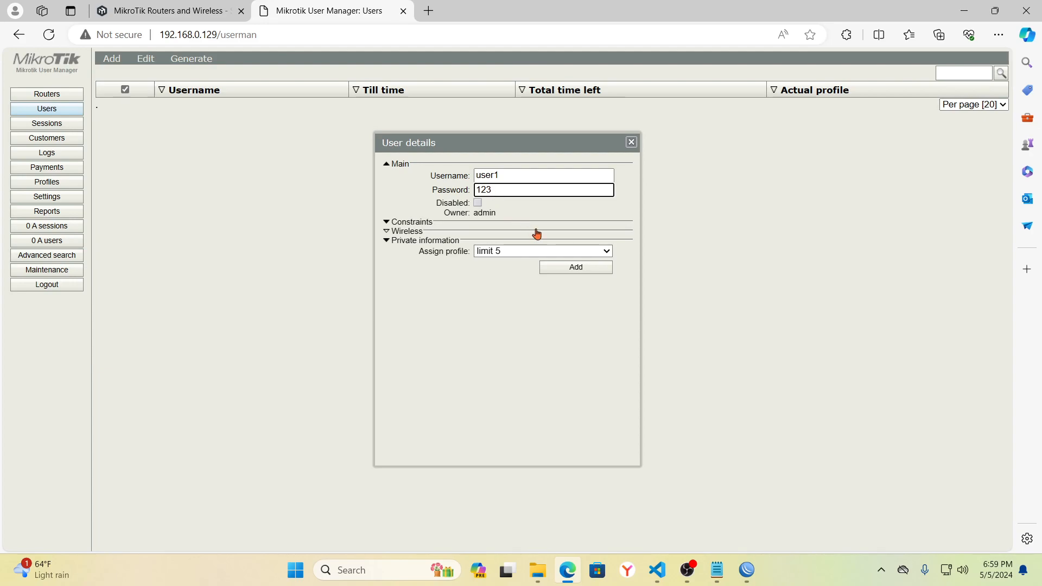
left_click(606, 252)
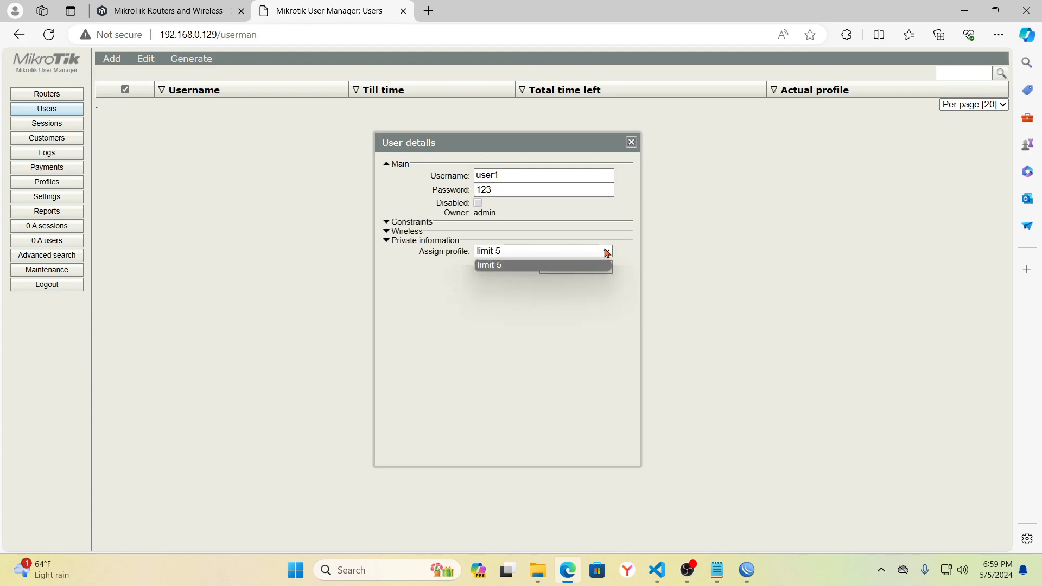
left_click(496, 267)
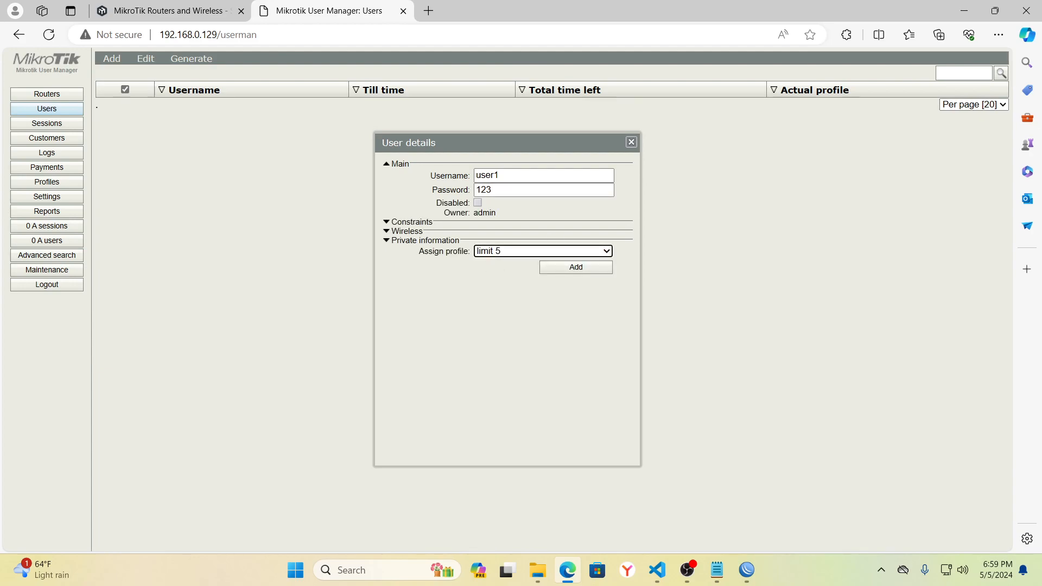
key("alt+Tab")
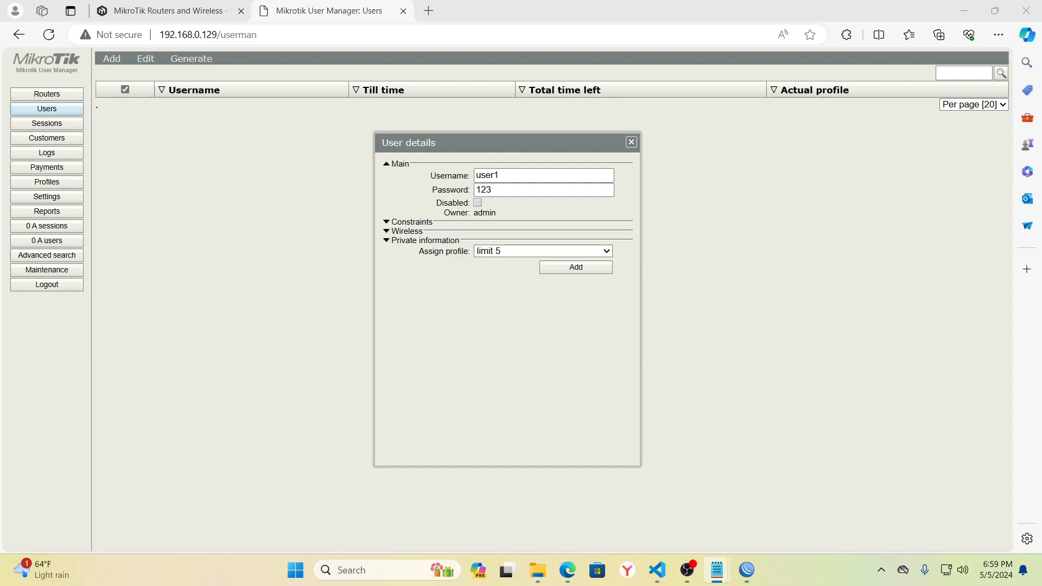
left_click(576, 266)
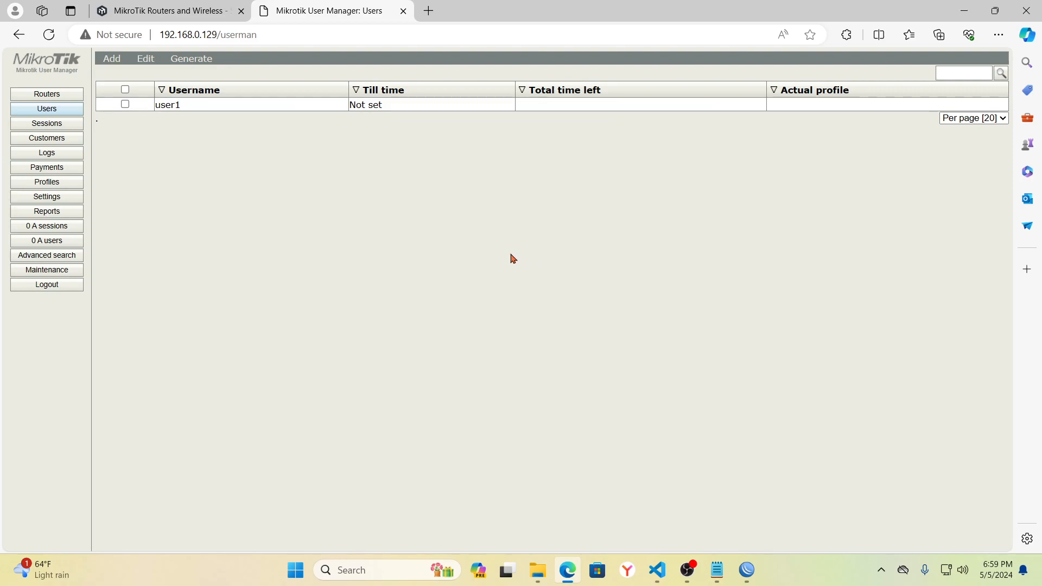
- Start a batch of 4 users with the username prefix 'user'
left_click(112, 60)
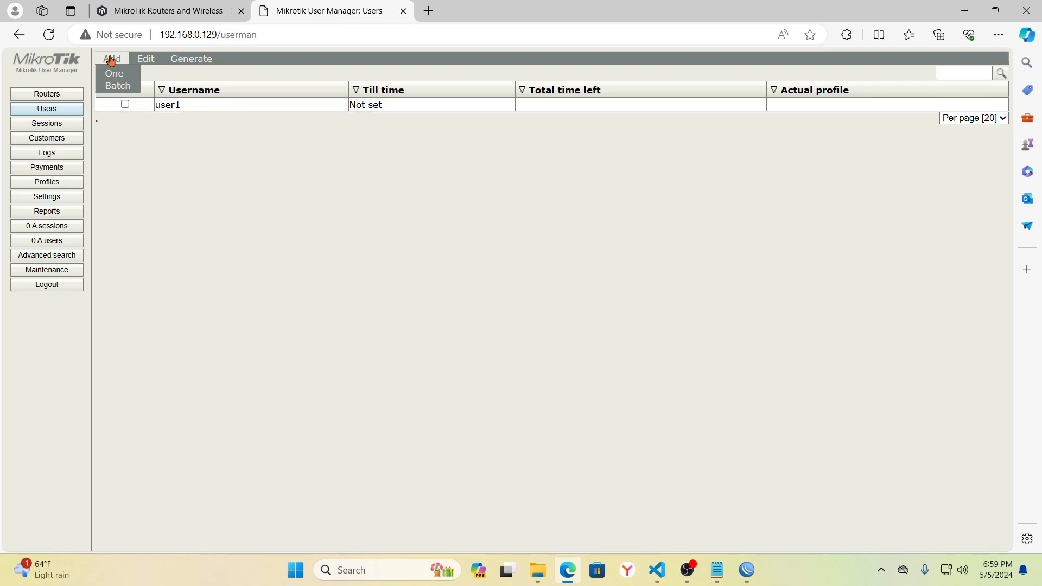
left_click(118, 86)
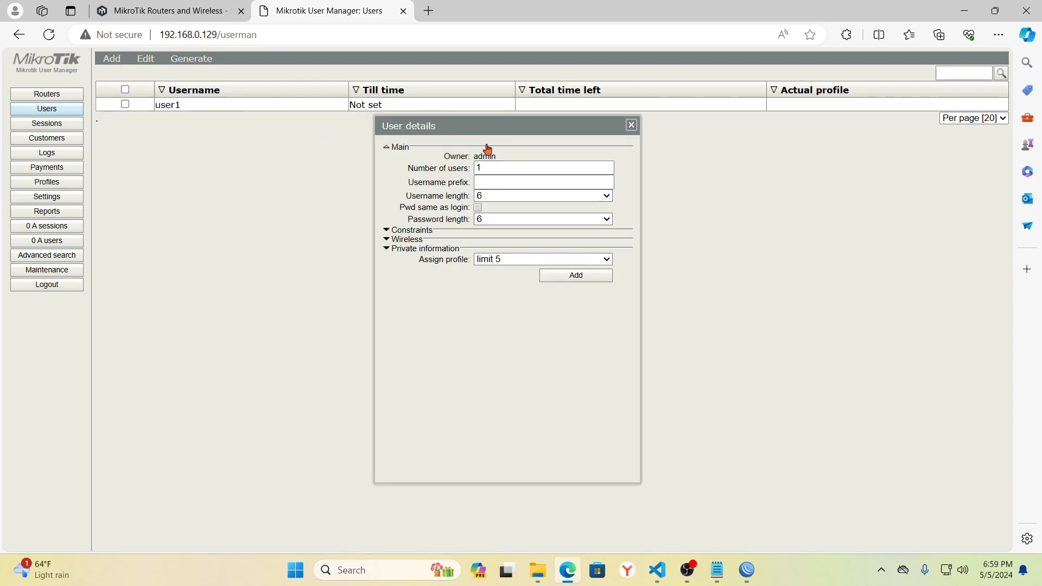
left_click(499, 167)
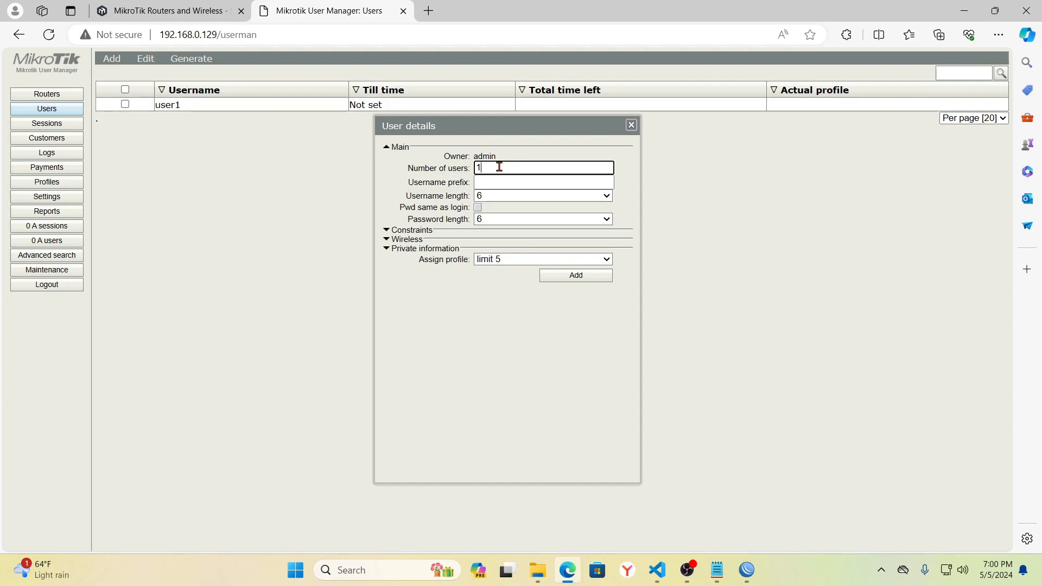
key("BackSpace")
type("4")
left_click(486, 181)
type("user")
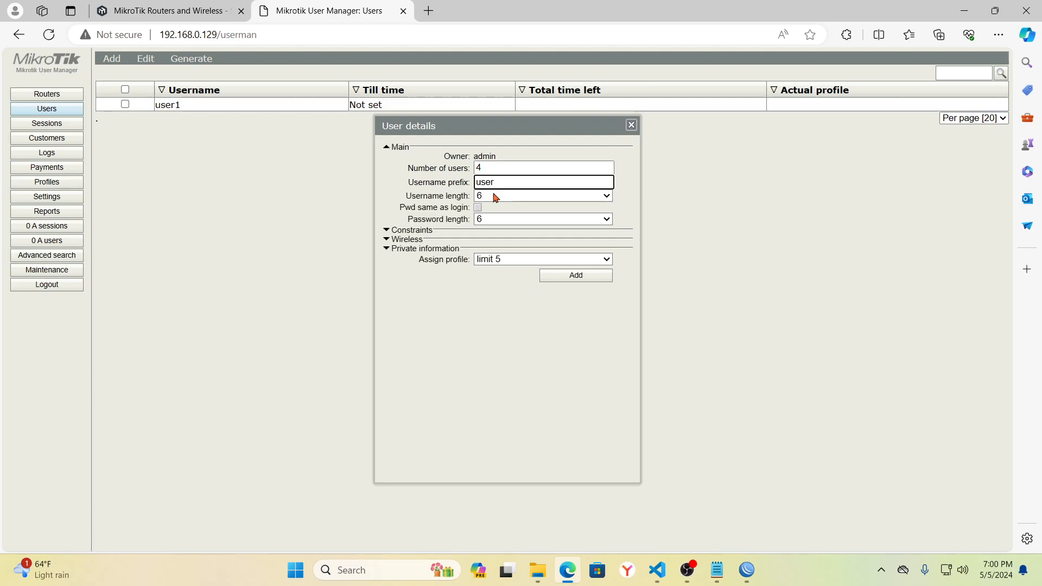
- Use 3-character usernames and passwords, keep profile limit 5, and generate the batch
left_click(495, 197)
left_click(489, 209)
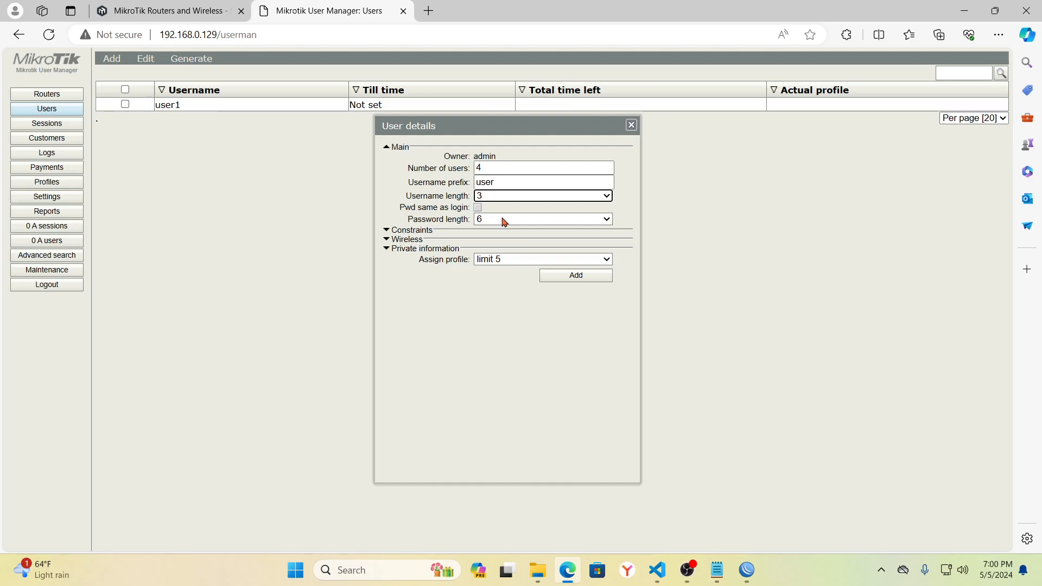
left_click(504, 222)
left_click(497, 233)
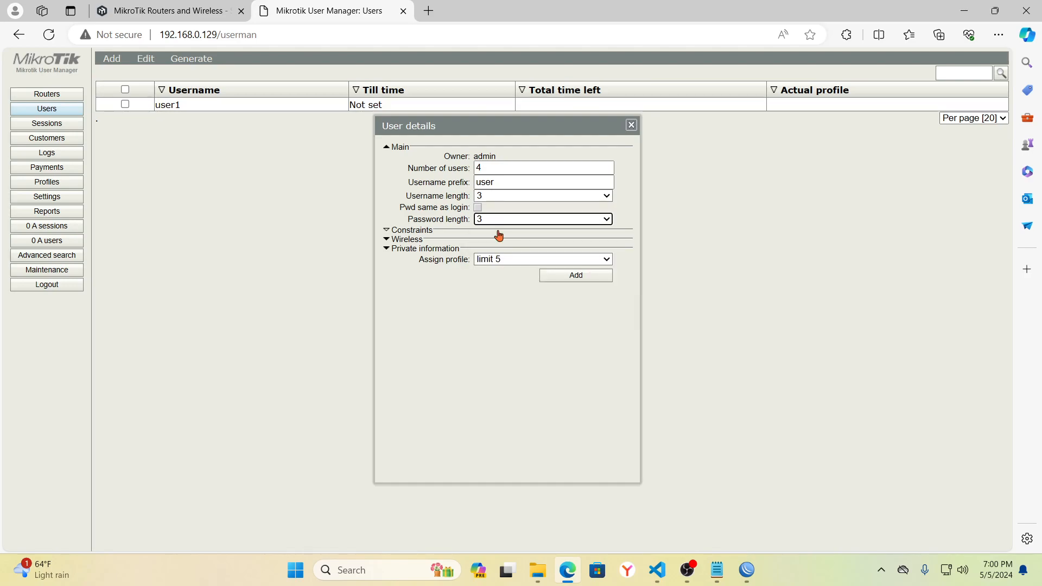
left_click(579, 261)
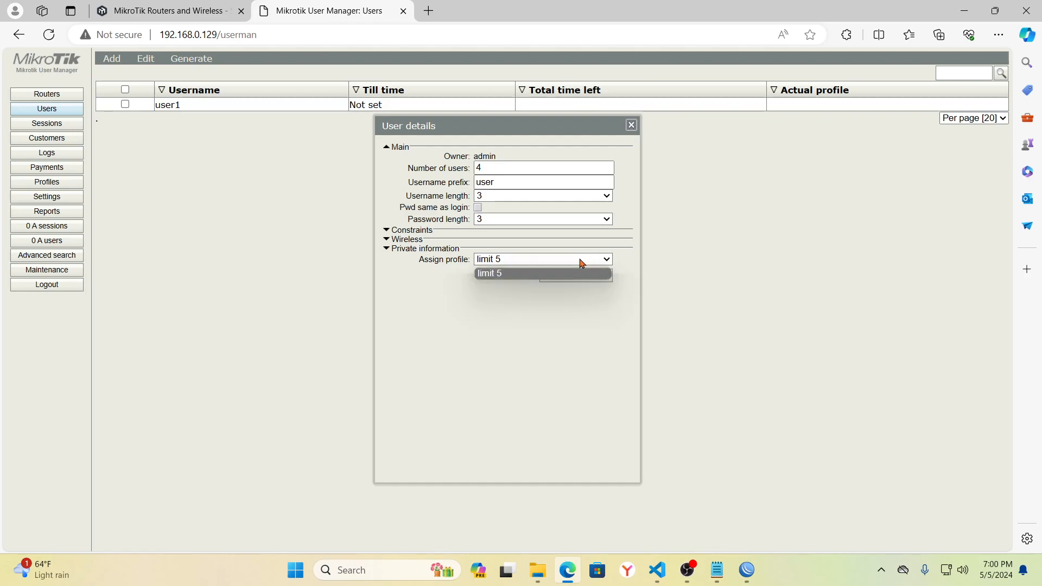
left_click(567, 263)
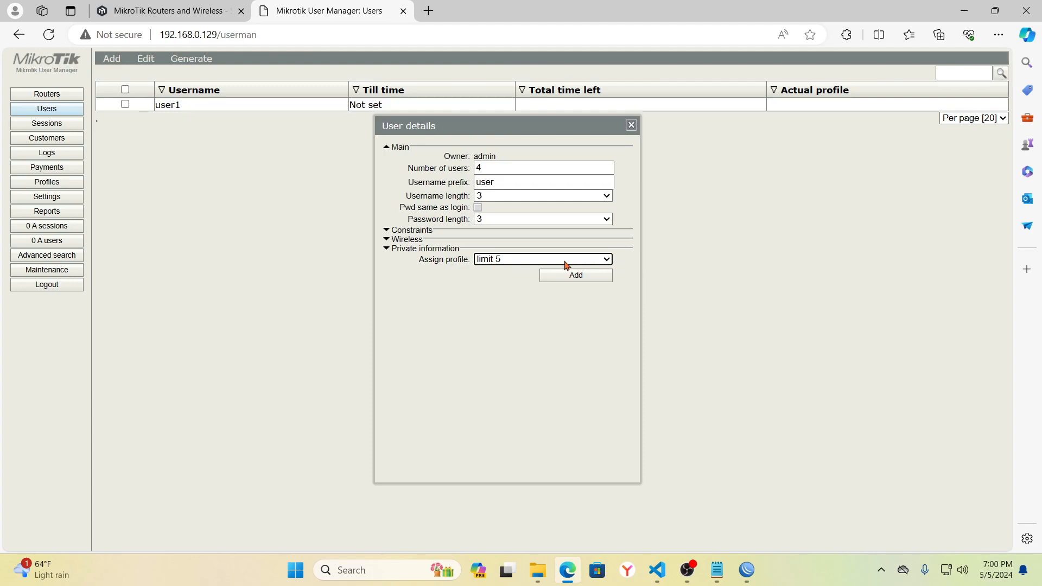
left_click(583, 278)
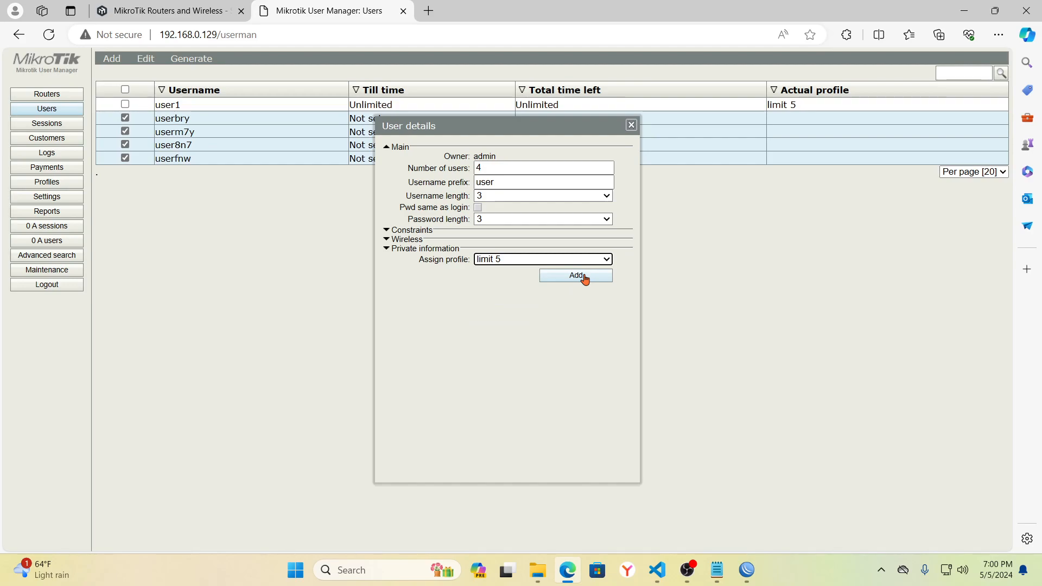
- Close the dialog, mark all five users, and open user1's details
left_click(631, 125)
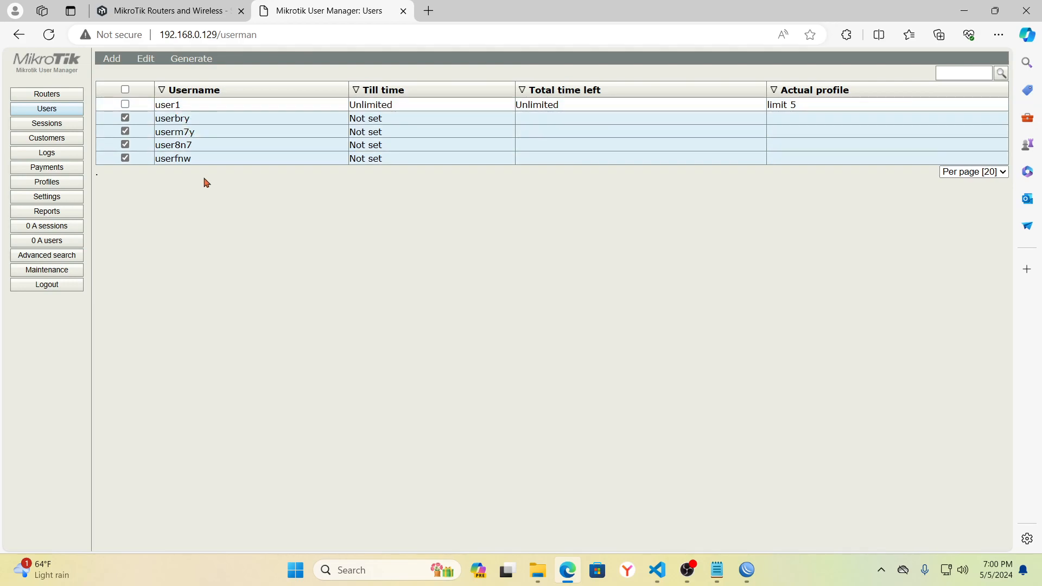
left_click(126, 104)
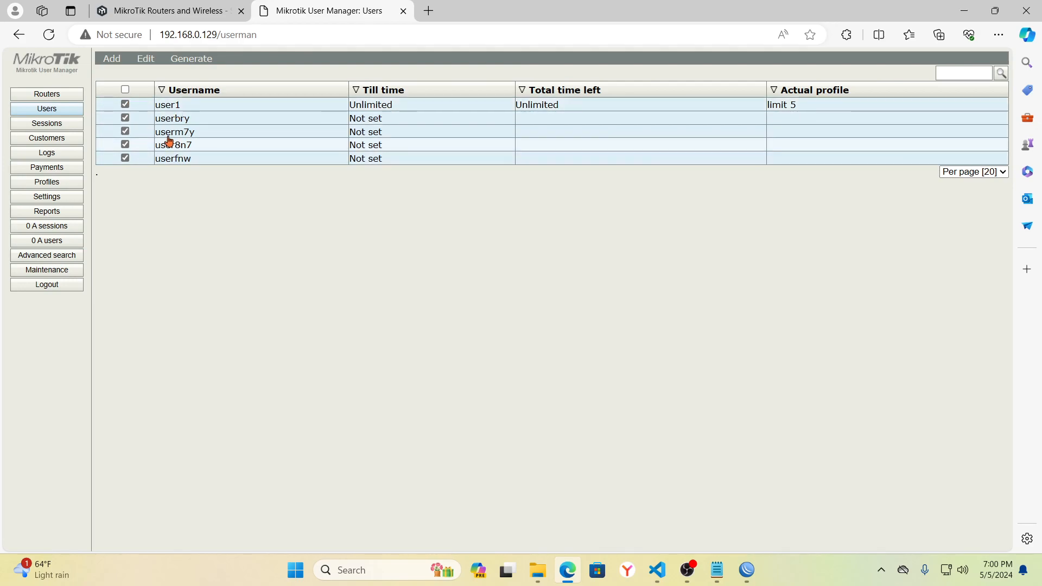
left_click(177, 105)
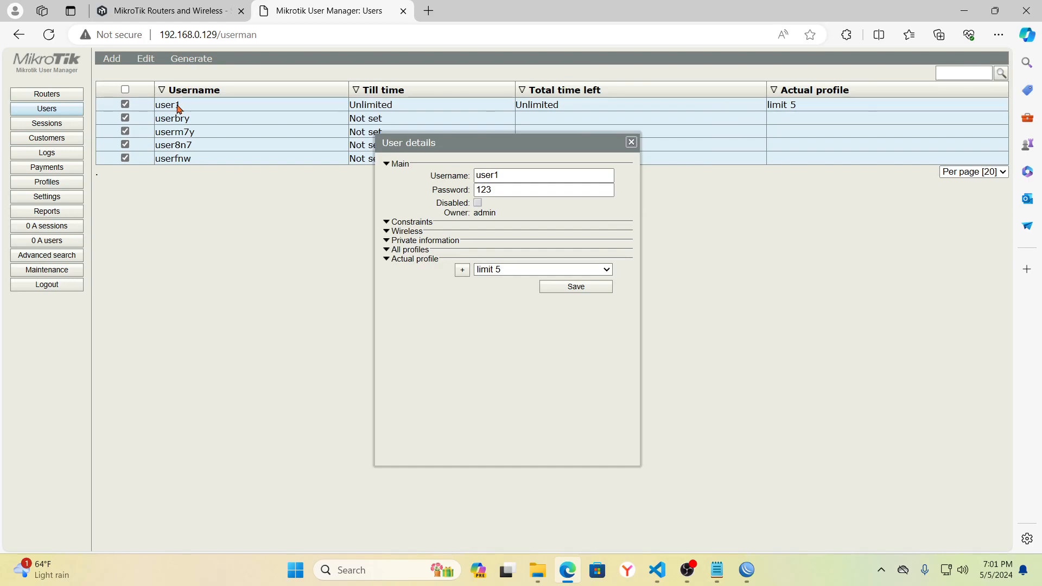
- Move the User details window to the page's upper left, ready to open Quick Settings
left_click_drag(506, 144, 143, 78)
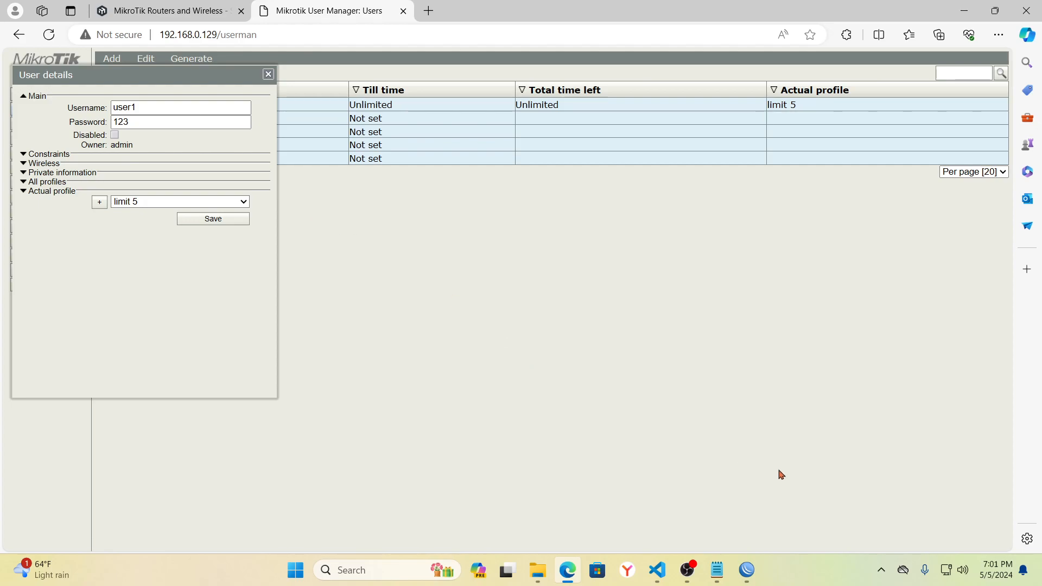
- Turn Wi-Fi on and join the open glenn hotspot network, then bring User Manager back
mouse_move(947, 573)
left_click(946, 571)
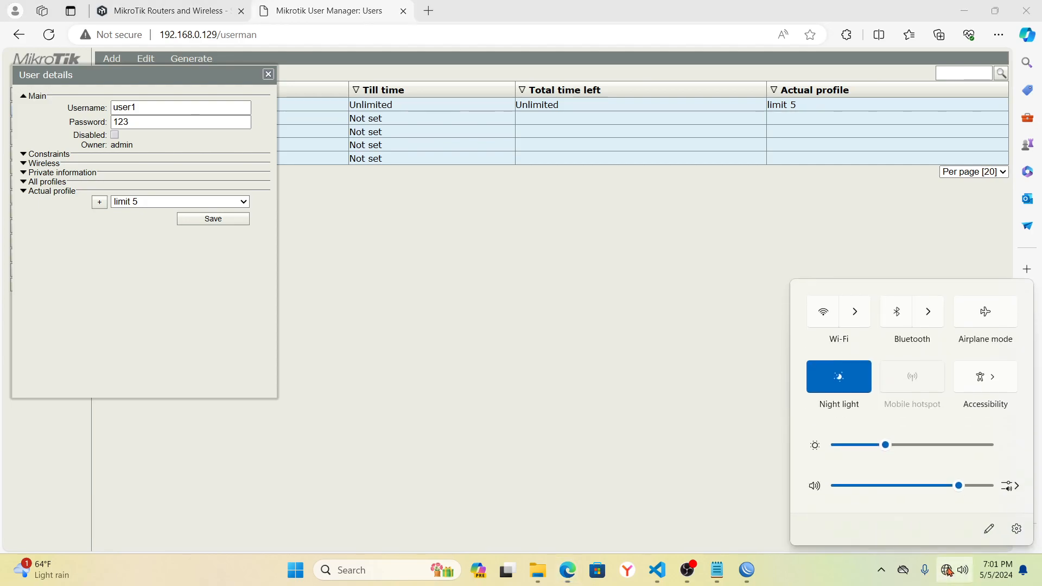
left_click(825, 320)
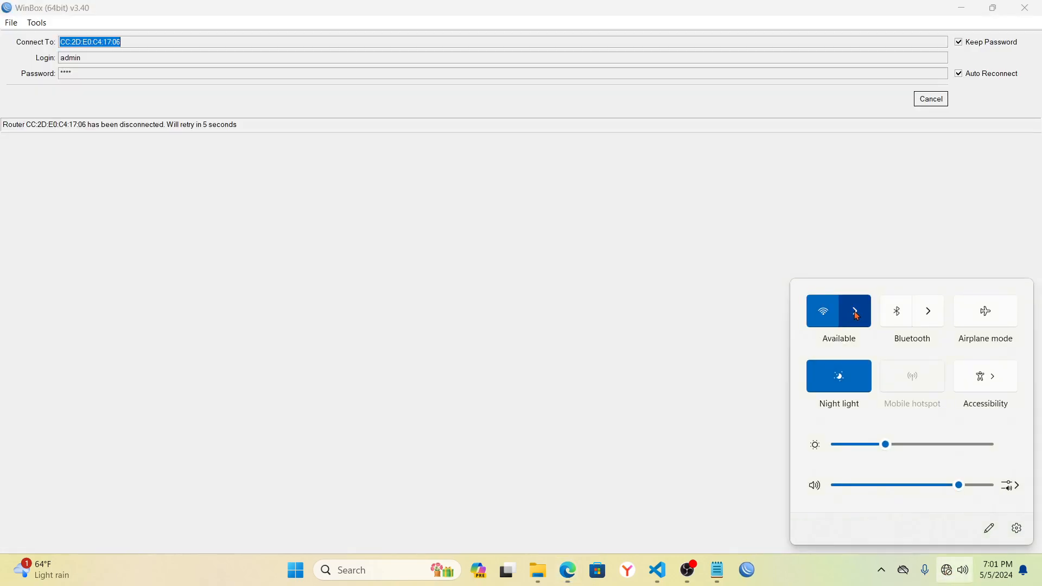
left_click(855, 312)
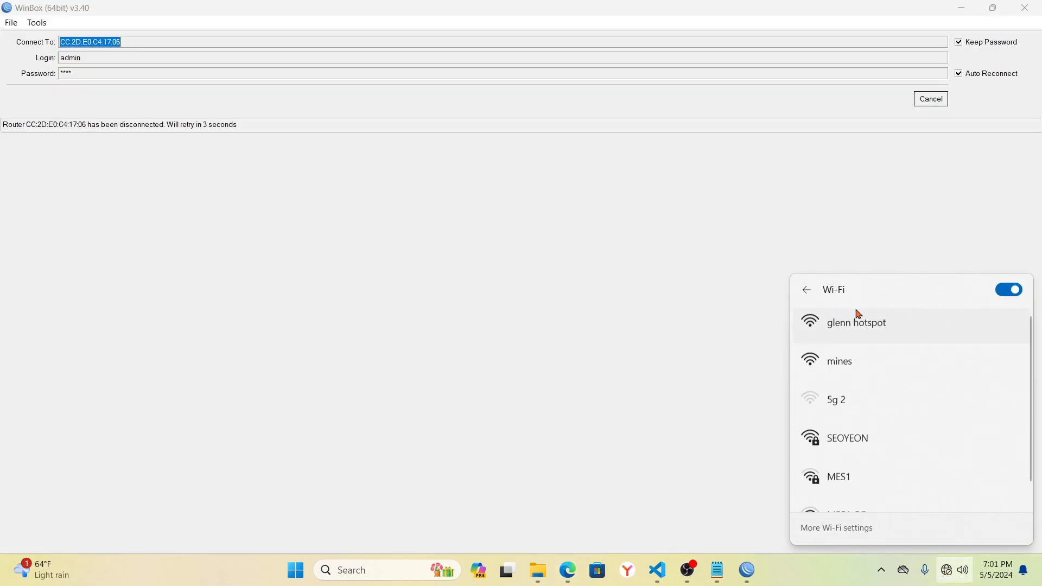
left_click(851, 326)
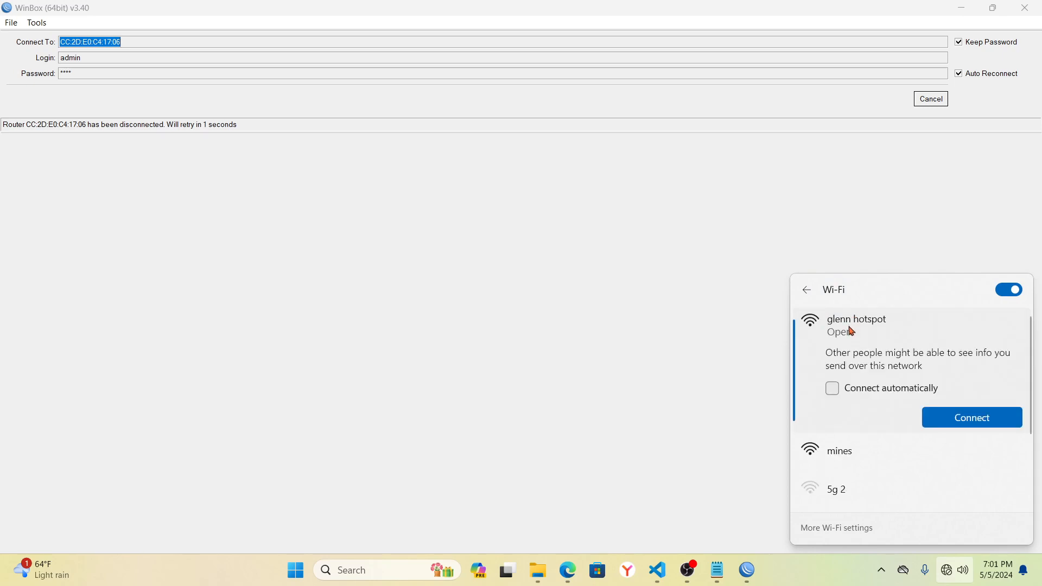
left_click(983, 424)
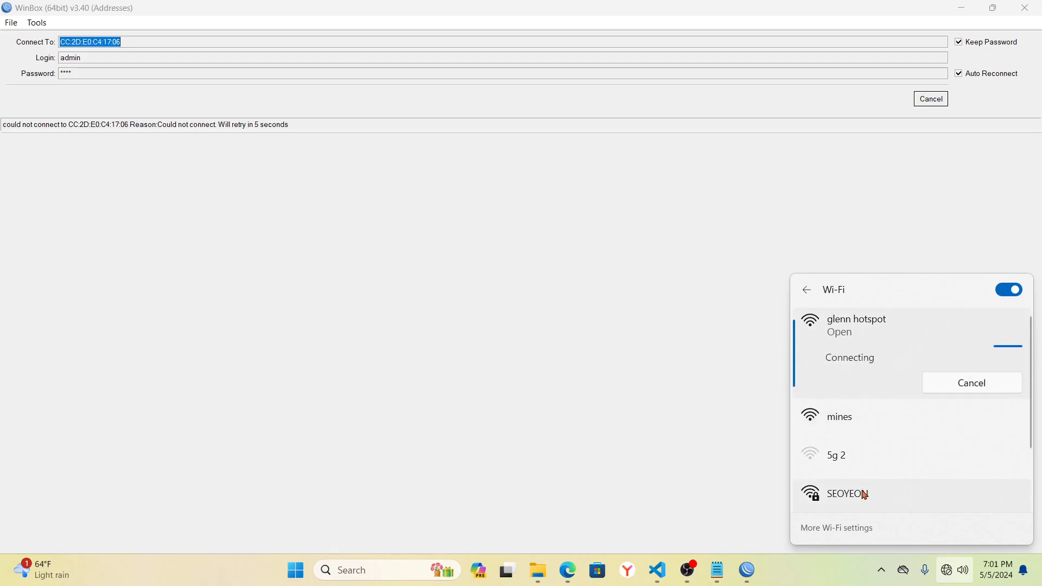
left_click(568, 569)
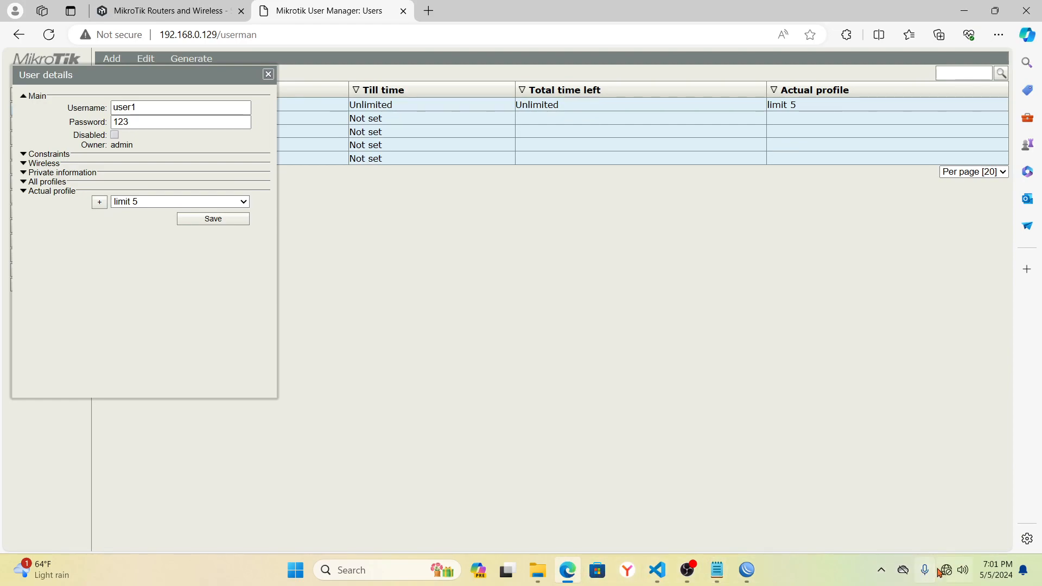
mouse_move(940, 573)
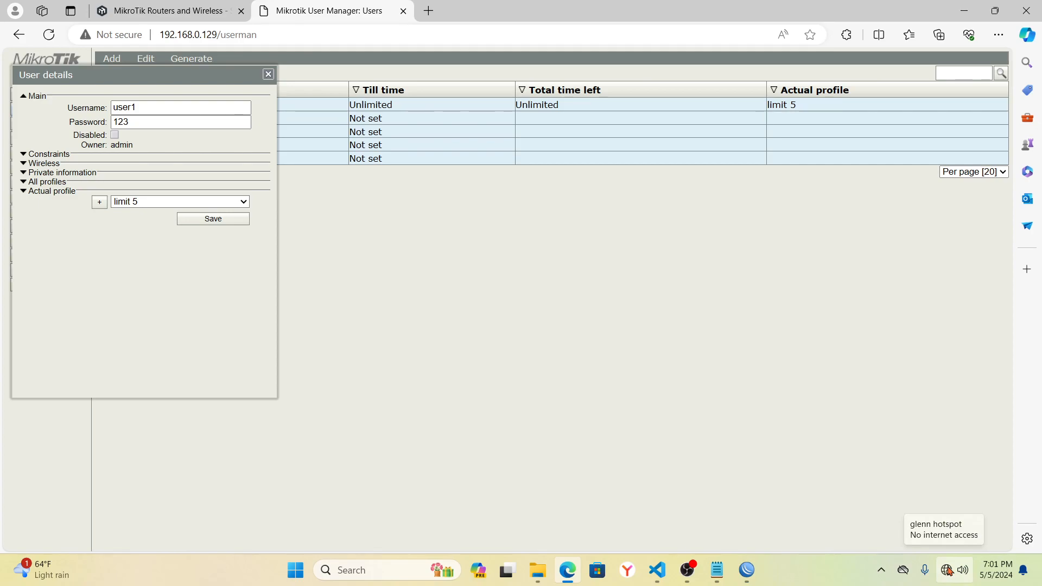
- Enter user1 as the username on the hotspot login page
left_click(946, 571)
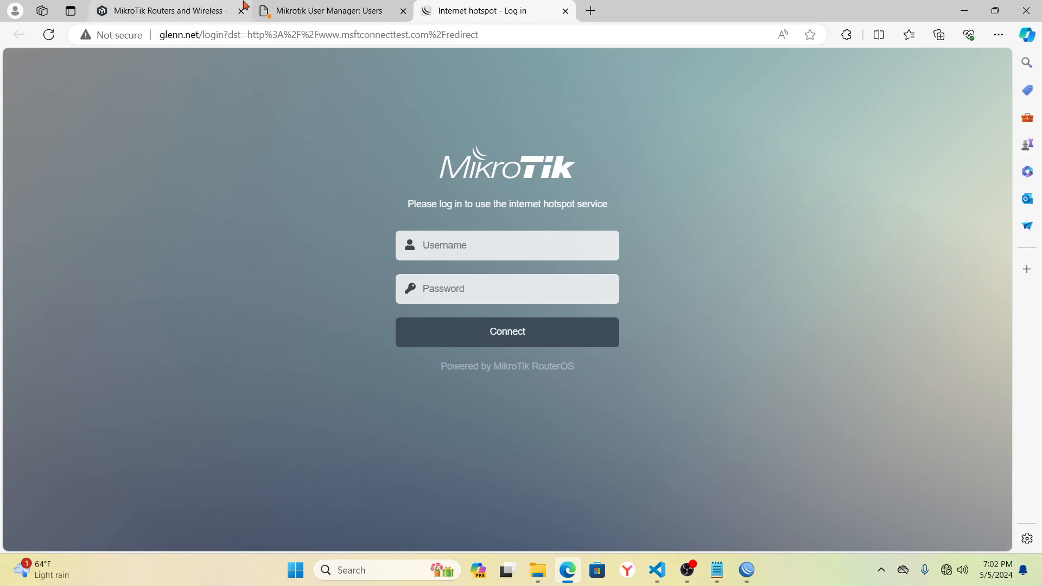
left_click(319, 14)
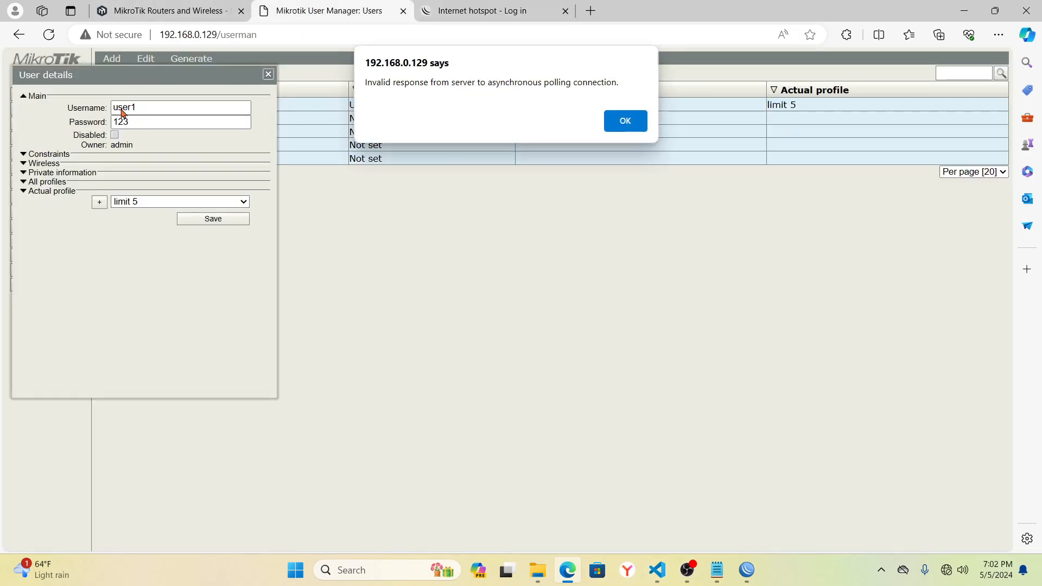
left_click(462, 12)
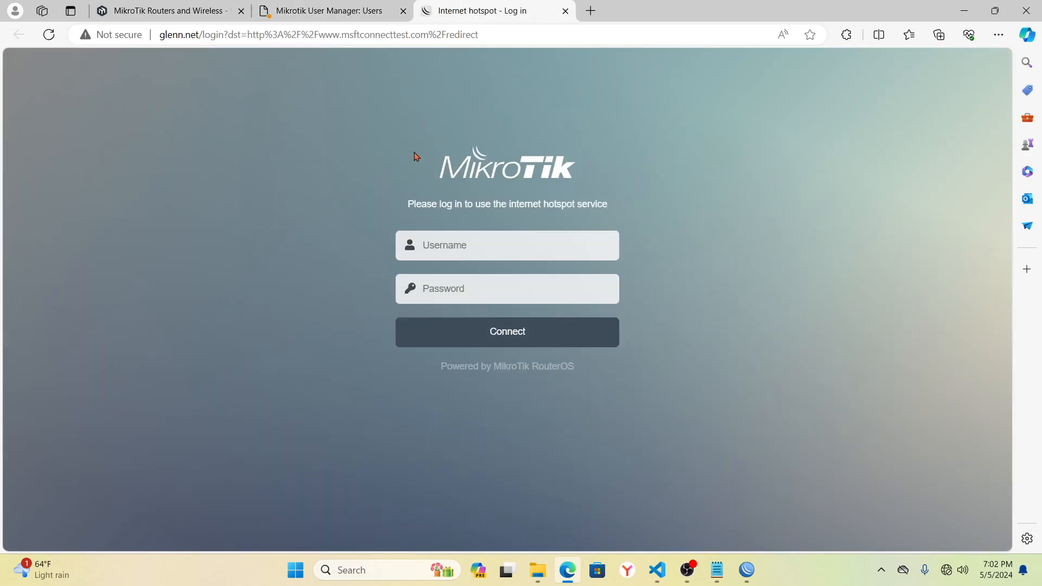
left_click(496, 246)
type("us")
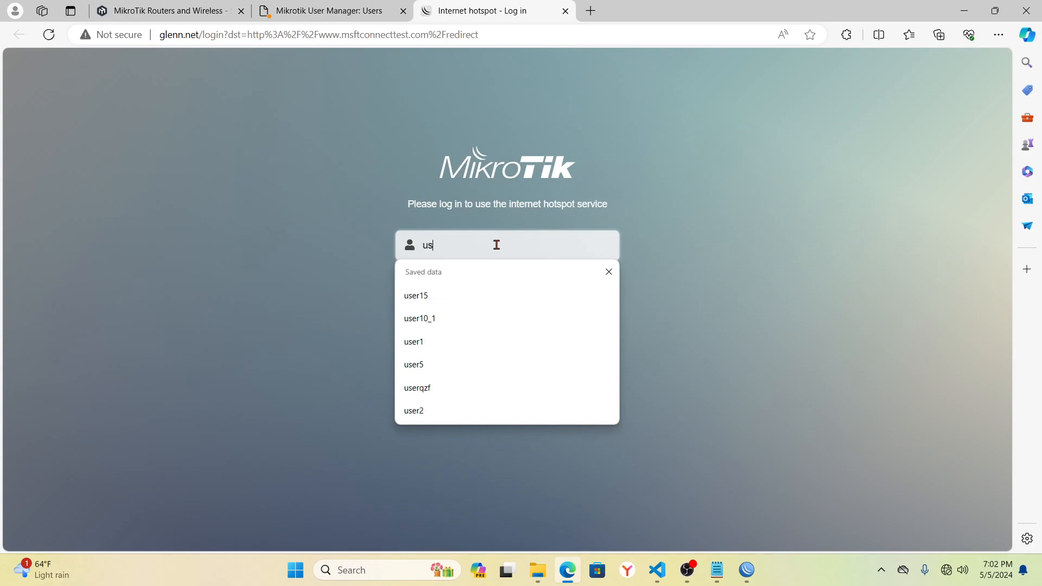
type("er1")
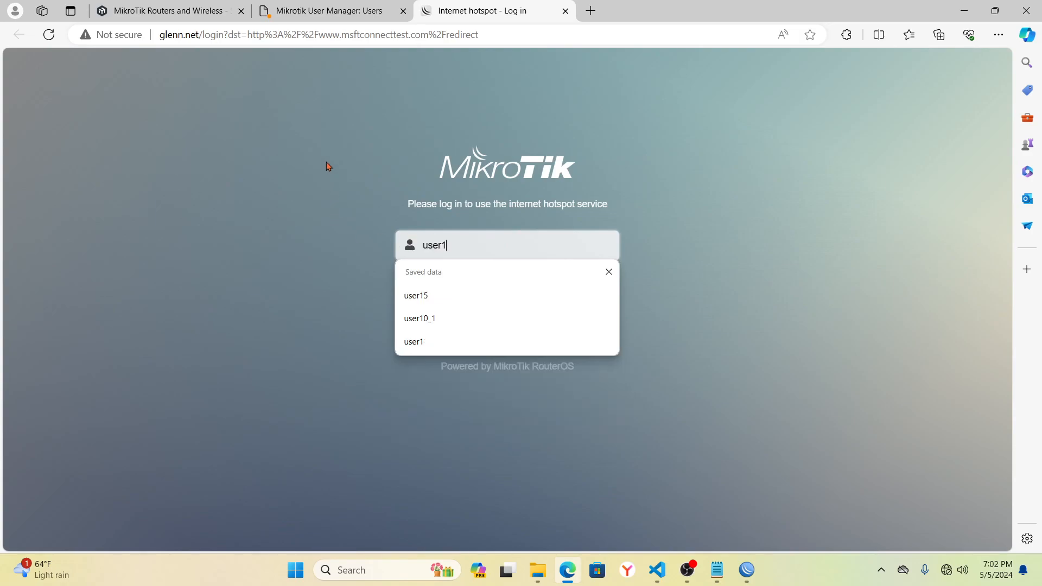
left_click(228, 136)
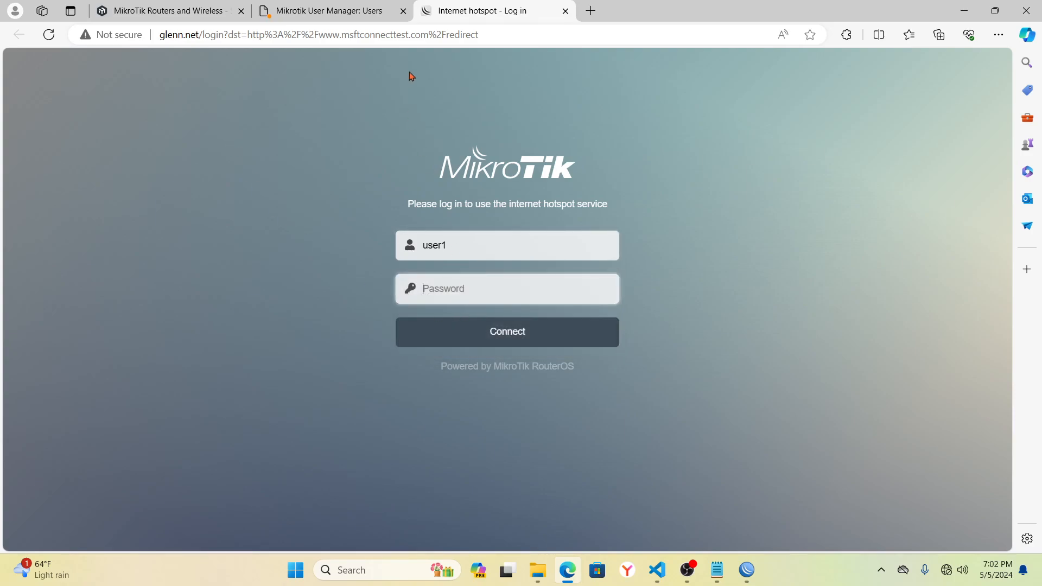
left_click(294, 14)
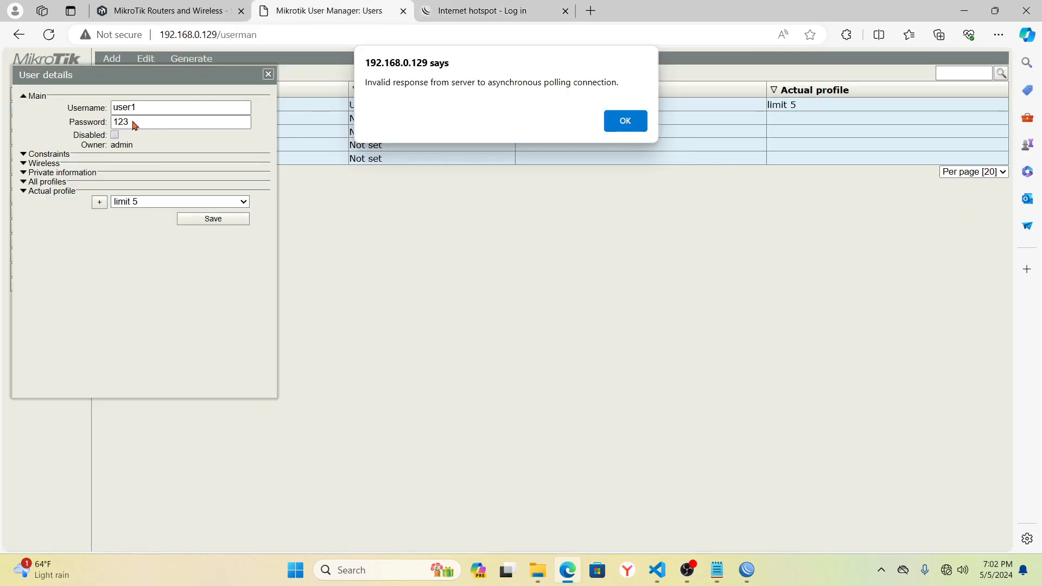
left_click(471, 10)
left_click(435, 292)
type("1")
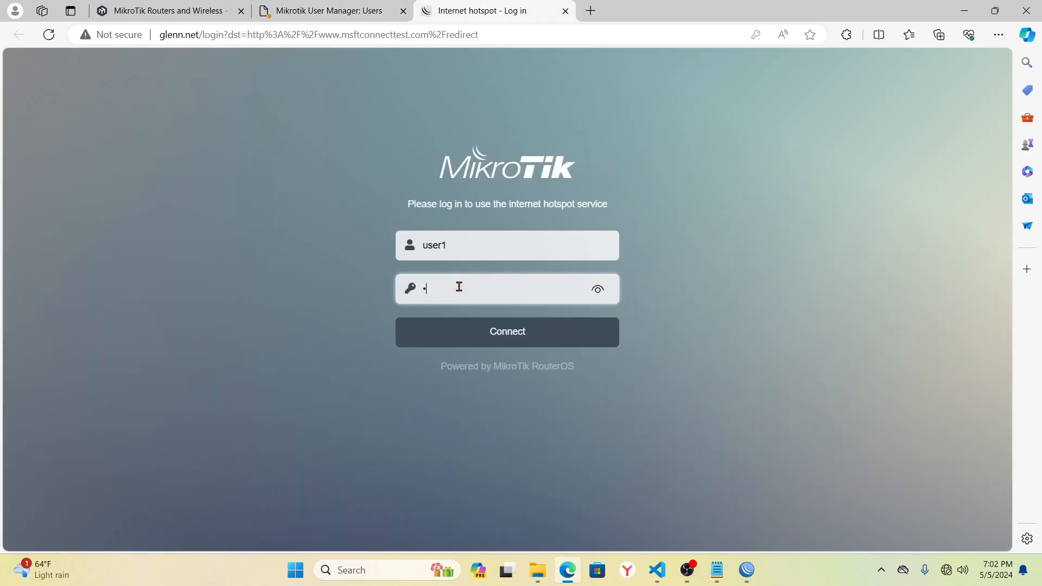
left_click(598, 290)
left_click(513, 333)
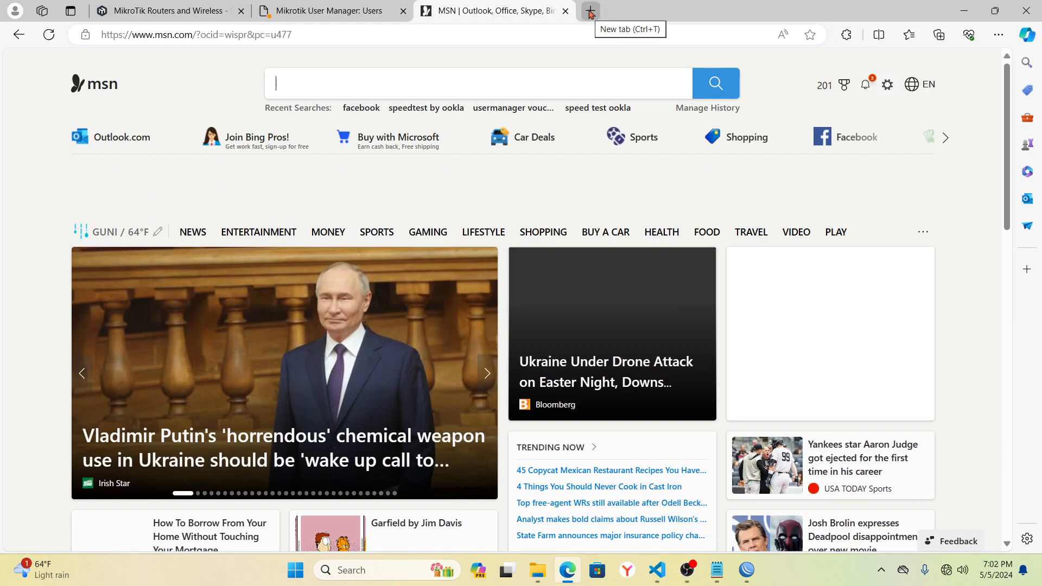
- Open the saved MikroTik site in a new tab, then return to the MSN page
left_click(591, 11)
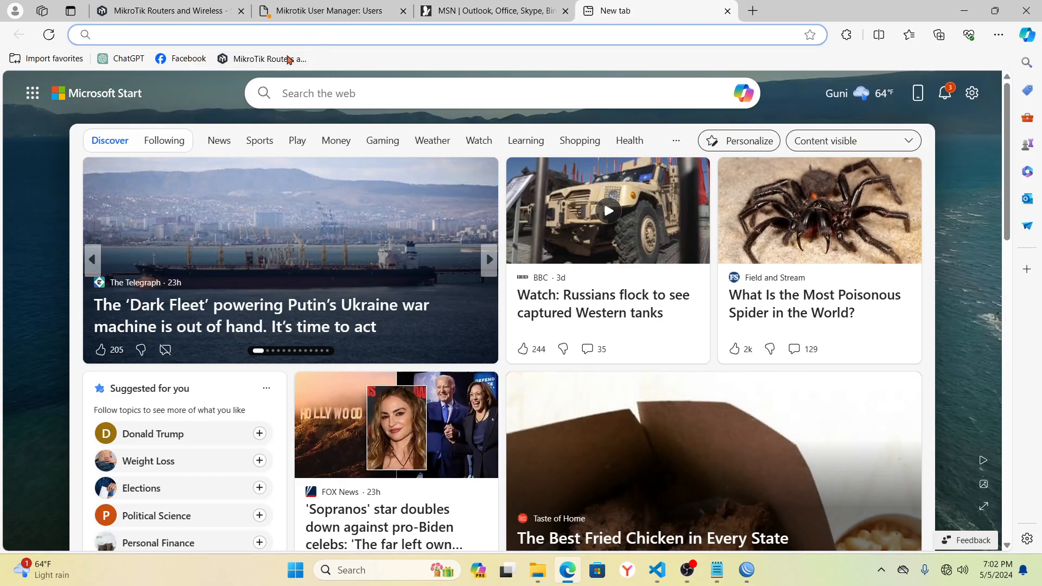
left_click(271, 59)
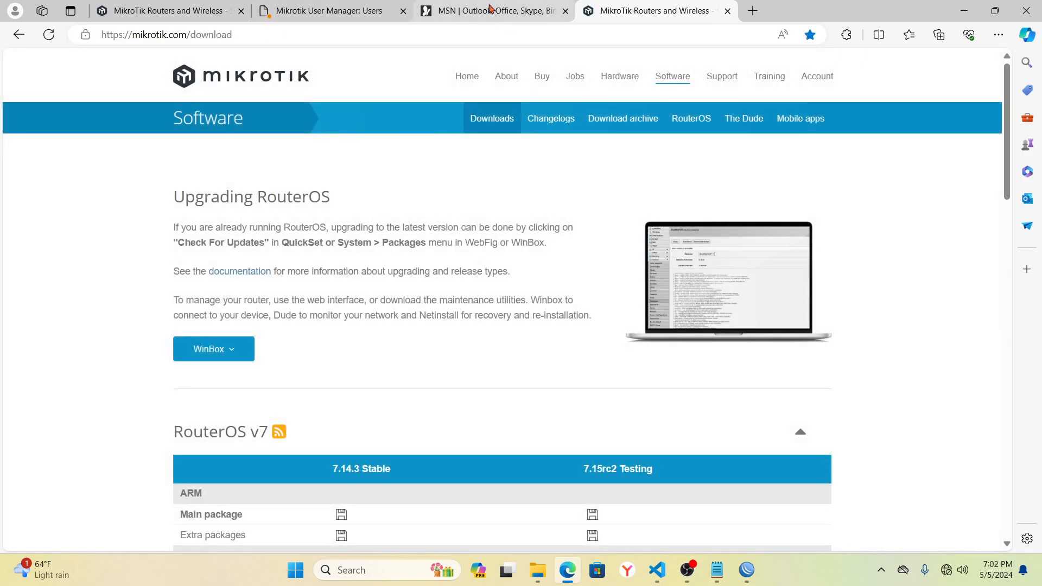
left_click(488, 11)
- Search Bing for 'speed test ookla' and open the Speedtest by Ookla result
left_click(405, 34)
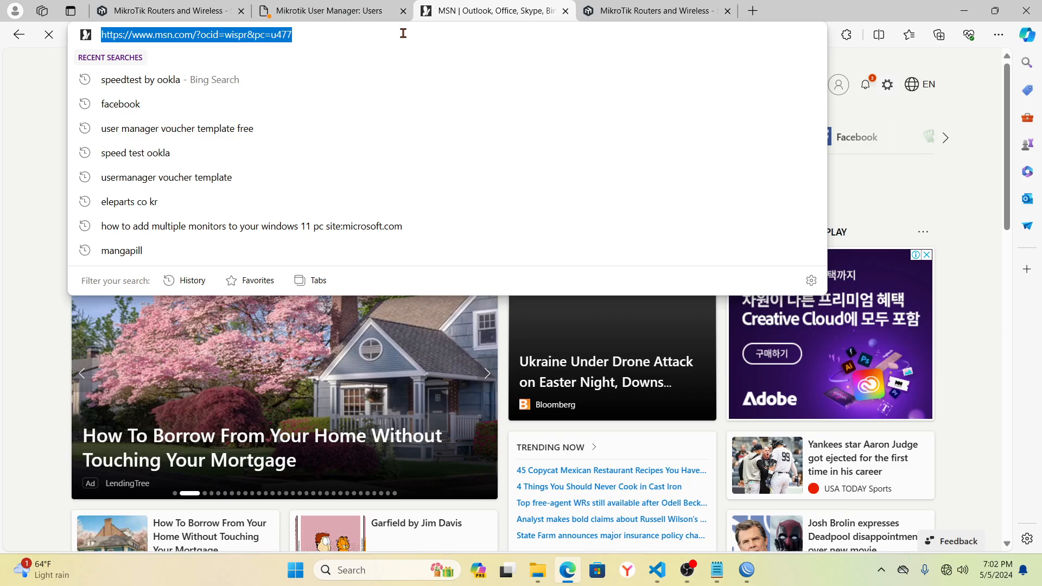
type("speed test ookla")
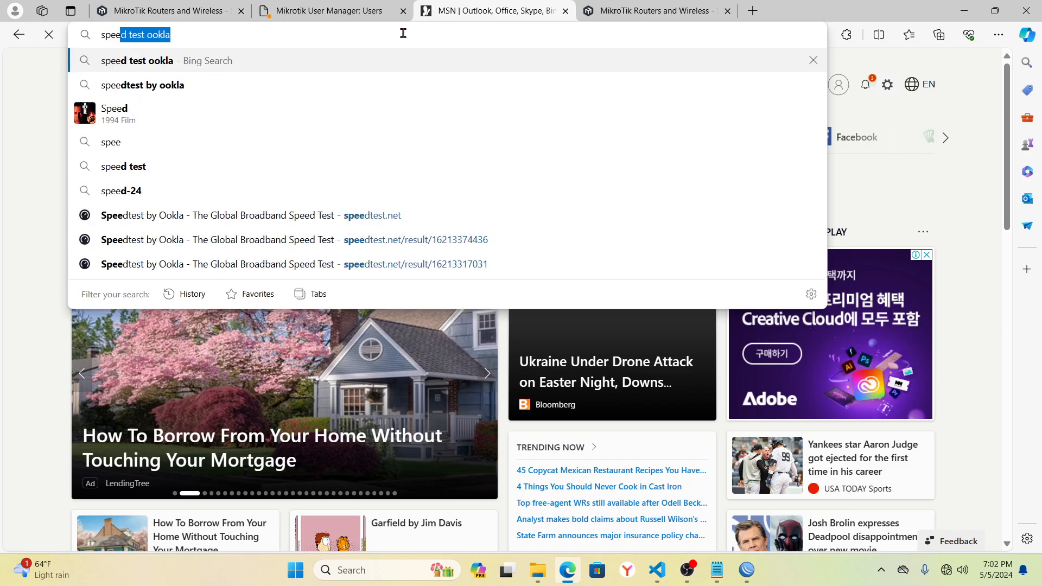
left_click(393, 40)
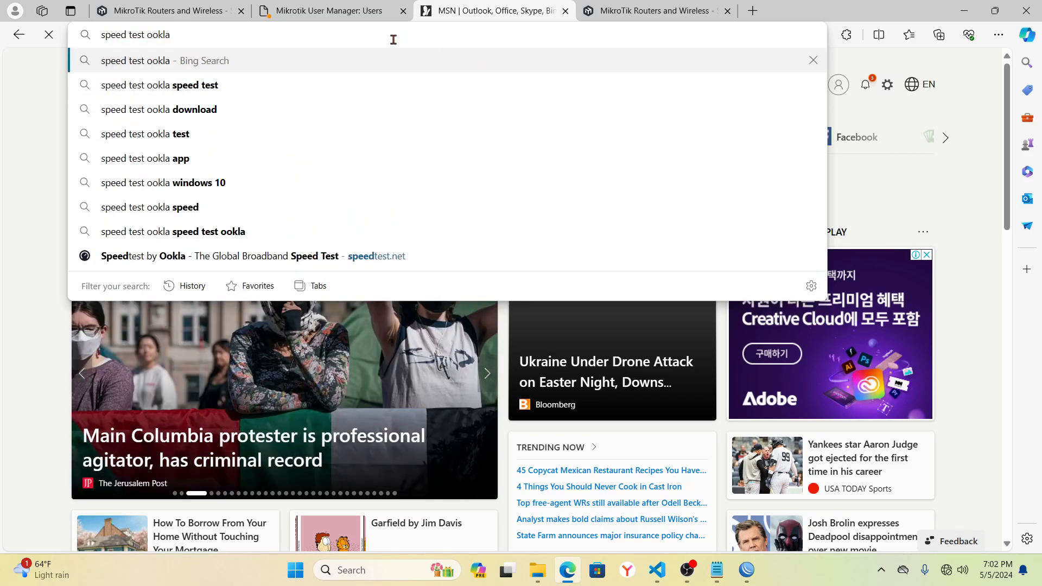
key("Return")
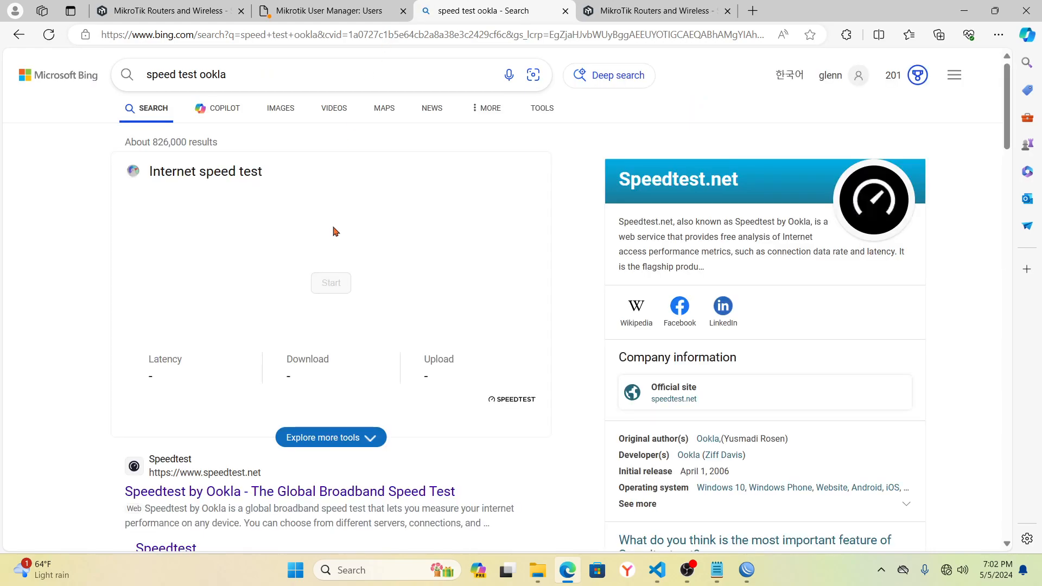
scroll(67, 412, "down", 3)
left_click(200, 343)
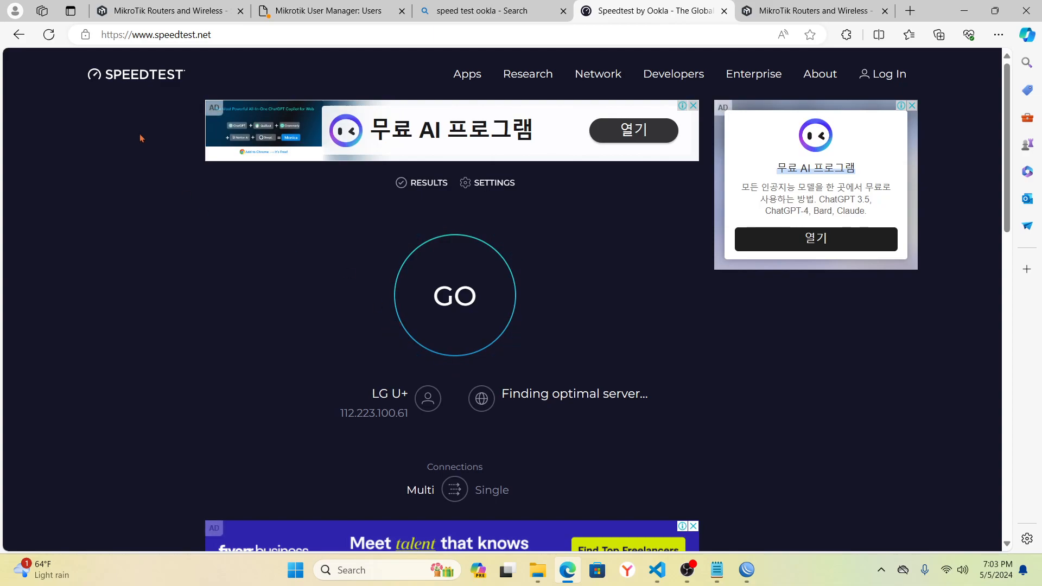
- Open Facebook in a new tab, start the Speedtest with GO, and dismiss User Manager's error alert
left_click(910, 11)
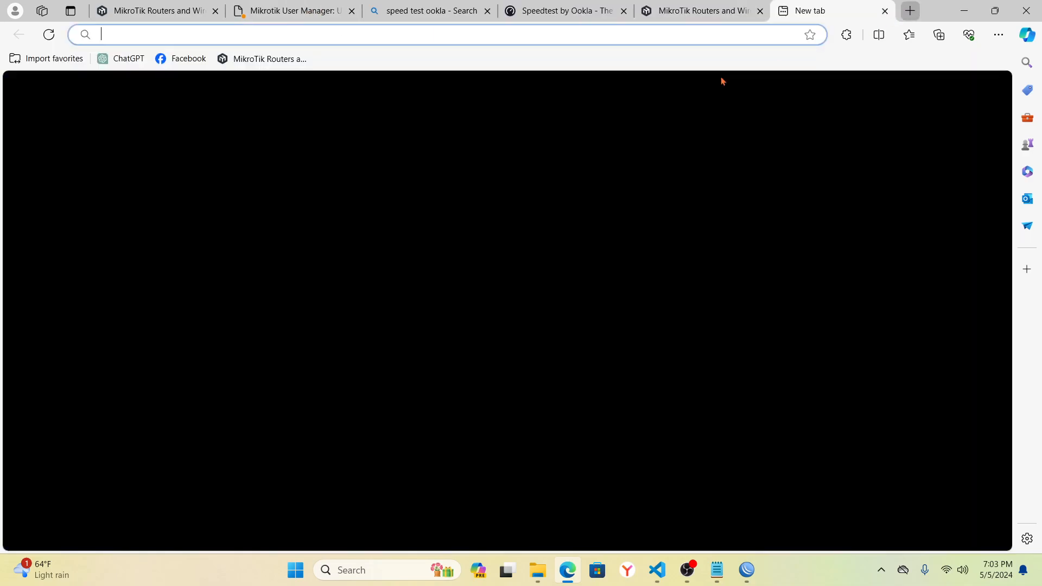
left_click(162, 59)
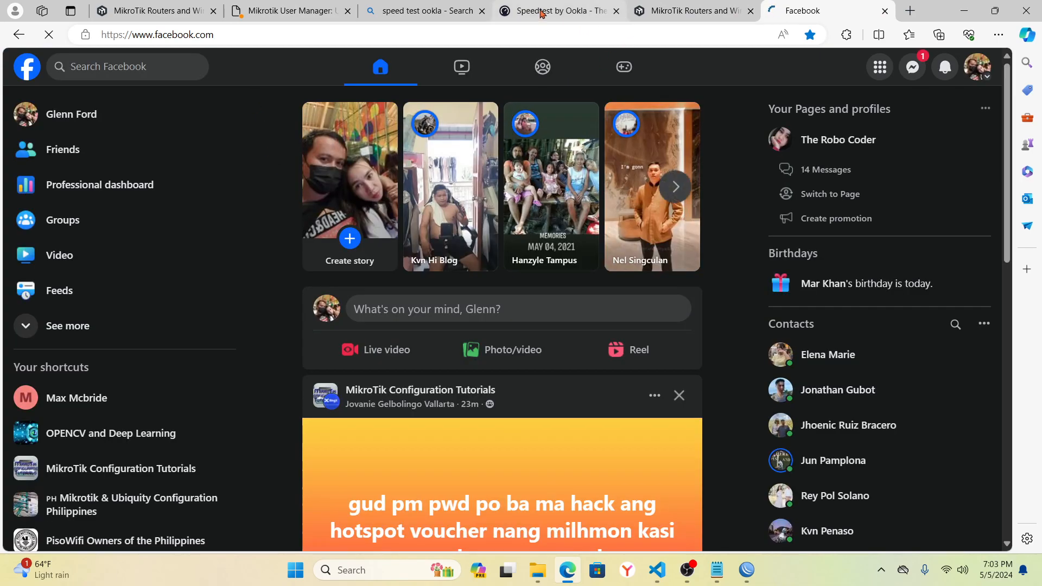
left_click(569, 11)
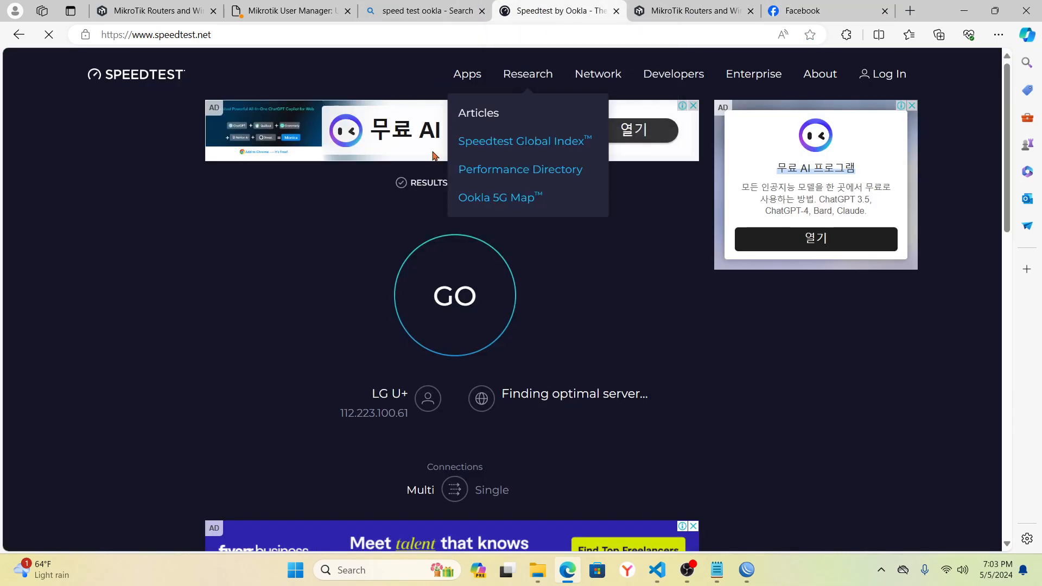
left_click(459, 300)
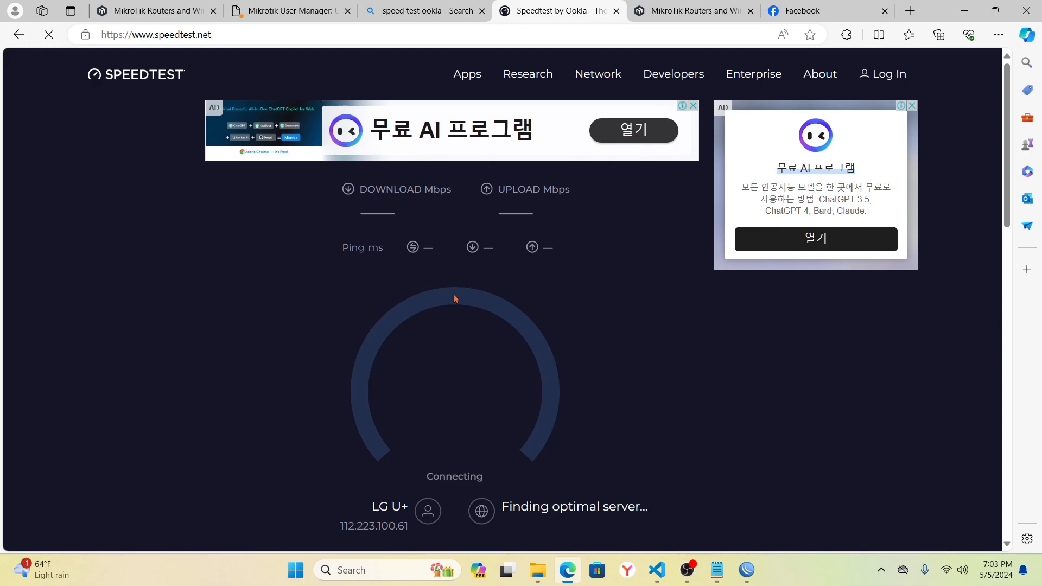
left_click(280, 9)
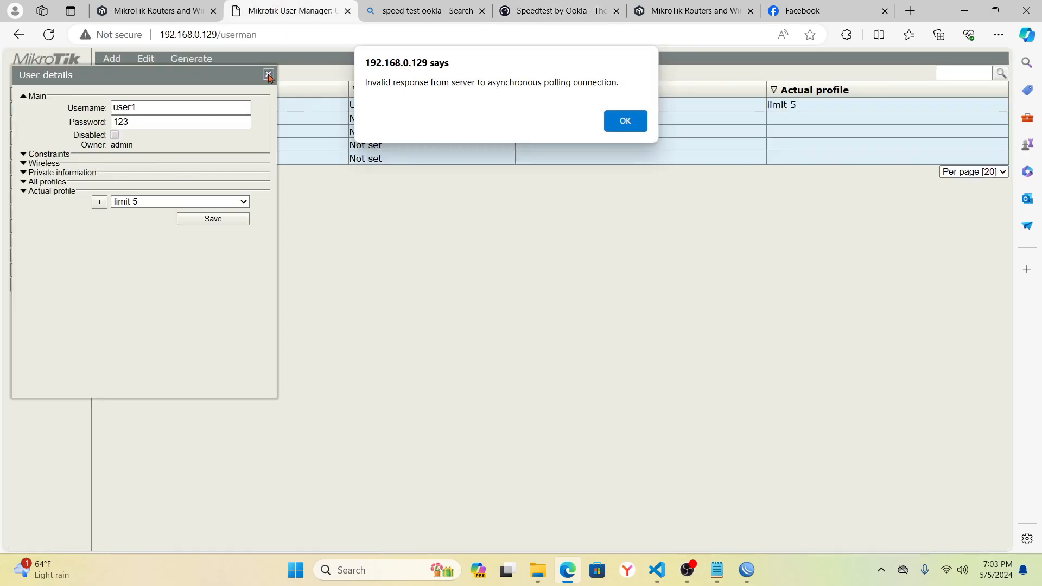
left_click(628, 124)
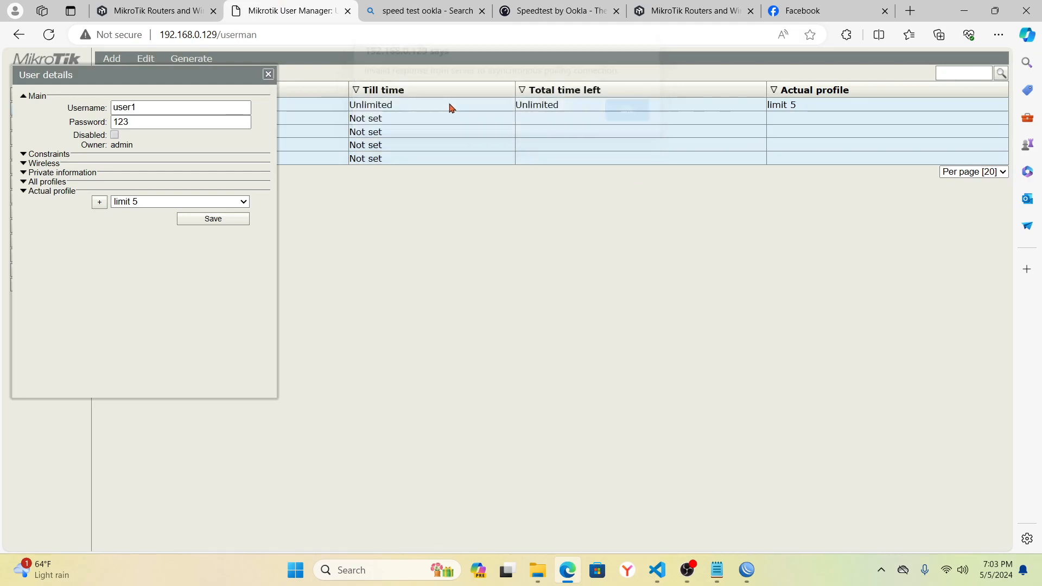
- Close User details and generate HotSpot vouchers for the five checked users
left_click(268, 75)
left_click(195, 63)
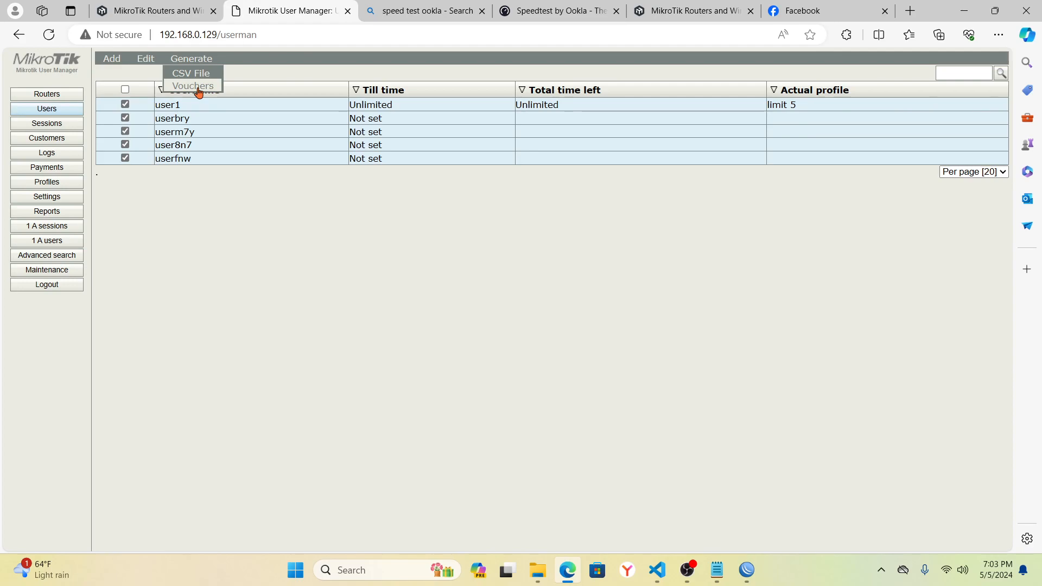
left_click(193, 86)
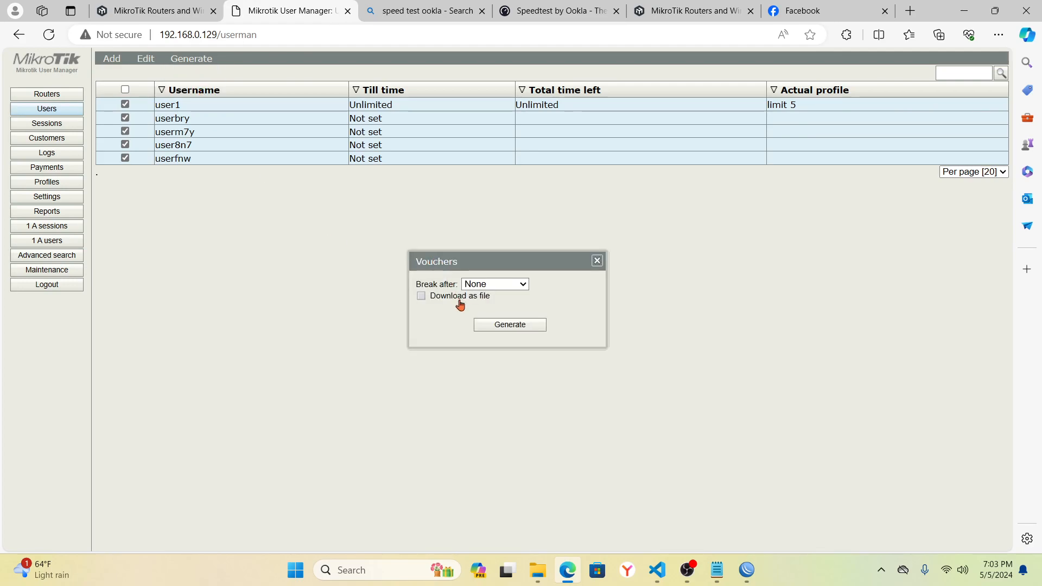
left_click(518, 328)
- Scroll through the voucher logins and passwords, then close the vouchers popup
mouse_move(562, 149)
left_mouse_down()
mouse_move(563, 172)
mouse_move(565, 137)
left_mouse_up()
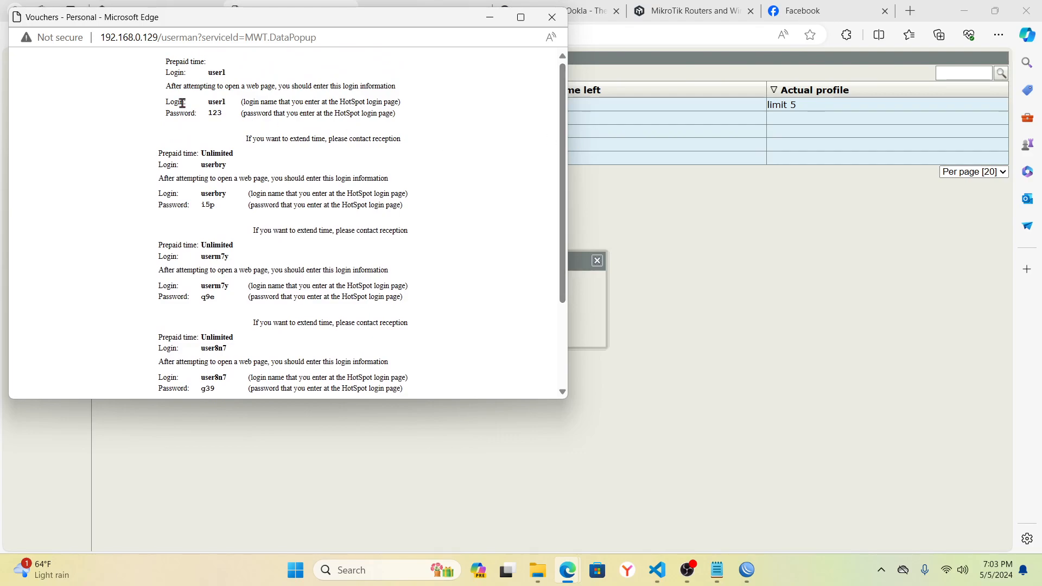
left_click_drag(157, 61, 292, 131)
left_click(292, 130)
left_click_drag(565, 169, 563, 179)
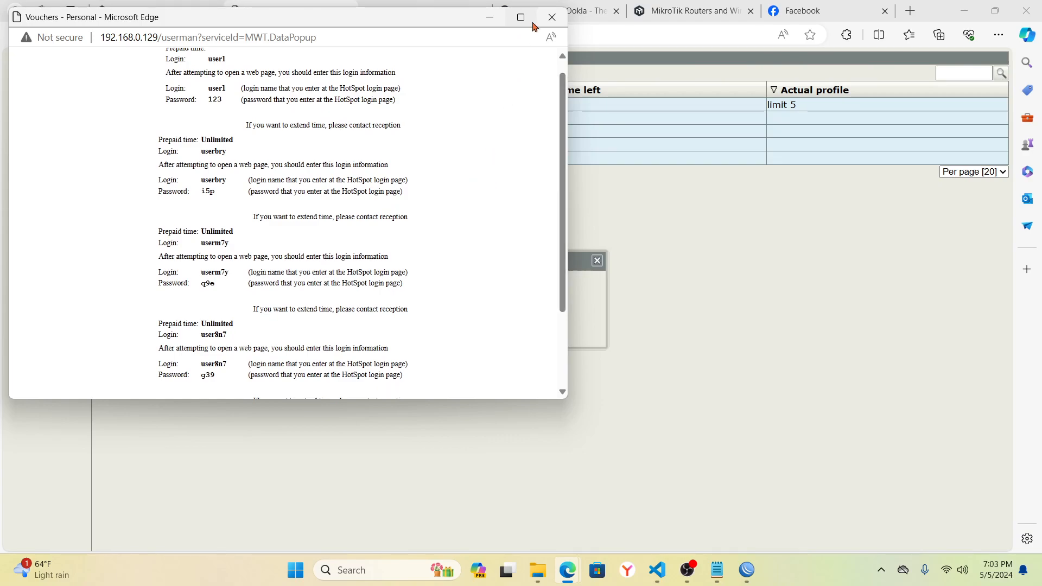
mouse_move(564, 159)
left_mouse_down()
mouse_move(565, 176)
mouse_move(567, 143)
left_mouse_up()
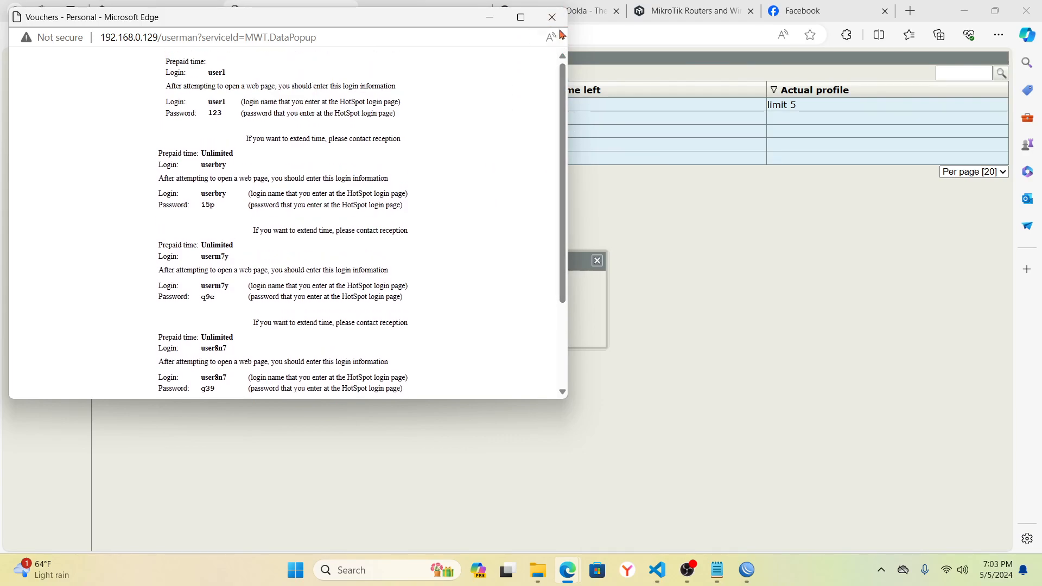
left_click(553, 19)
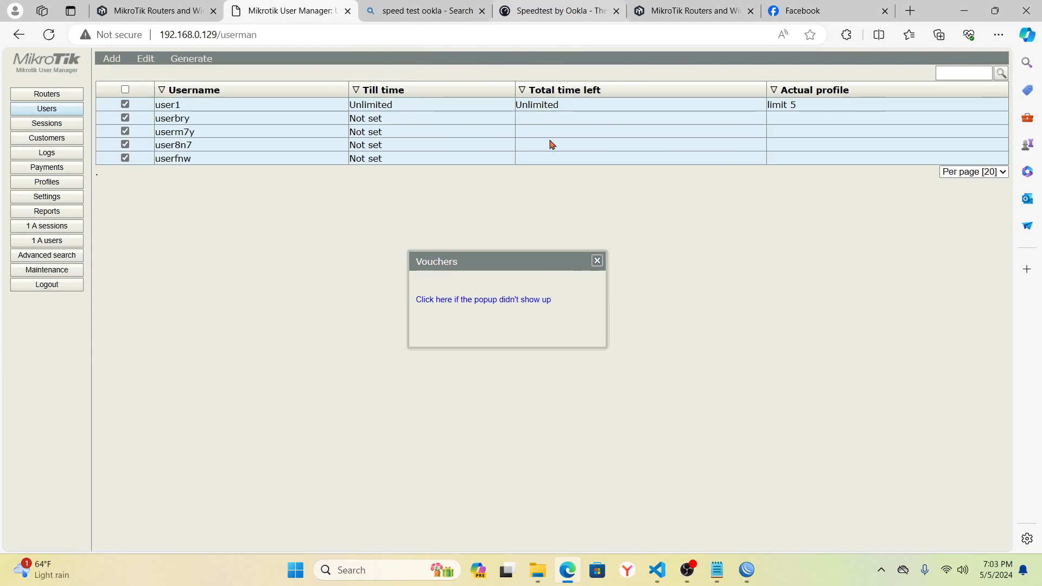
- Close the vouchers panel and return to the speed test, finishing near 6.39 Mbps down, 6.02 up
left_click(595, 261)
left_click(543, 11)
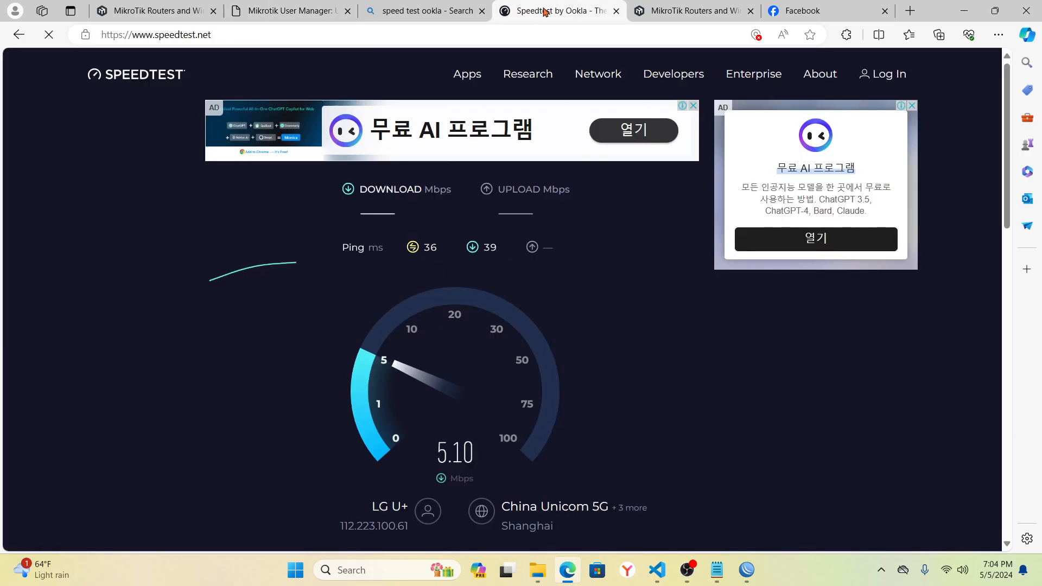